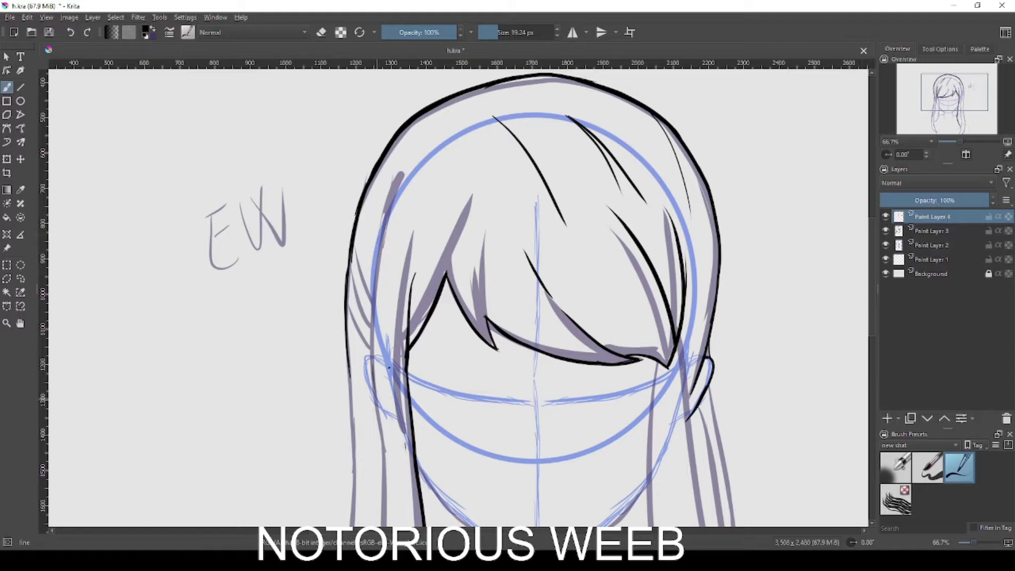
# - Ink the long strand line from the upper left of the head down past the left temple
pyautogui.hotkey('ctrl', 'z')
pyautogui.moveTo(392, 187); pyautogui.dragTo(395, 411)
pyautogui.hotkey('ctrl', 'z')
pyautogui.moveTo(386, 206); pyautogui.dragTo(371, 399)
pyautogui.moveTo(378, 248); pyautogui.dragTo(427, 137)
pyautogui.hotkey('ctrl', 'z')
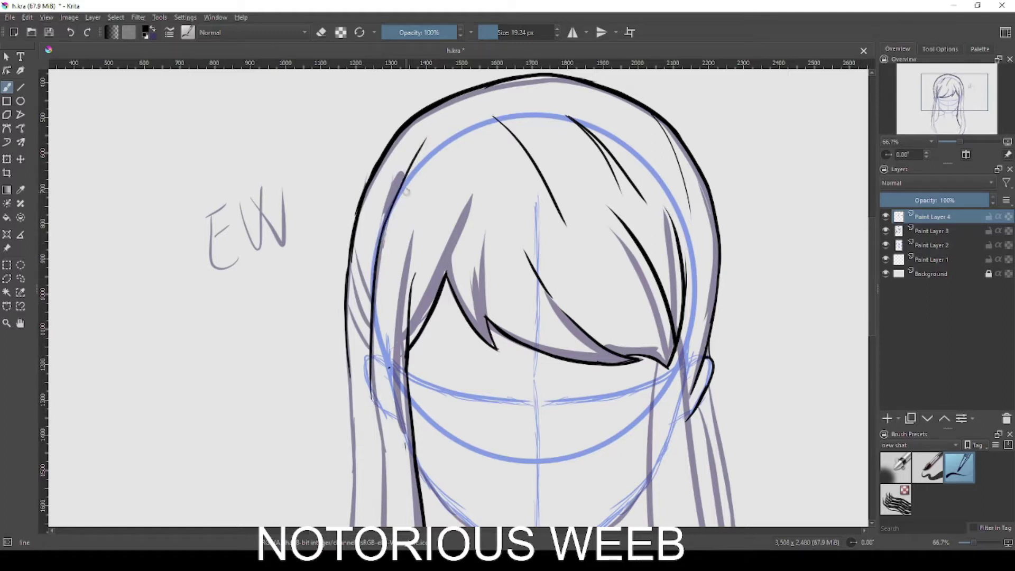
# - Extend the left side strand upward along the fringe and add a short thin strand line below the left crown
pyautogui.hotkey('ctrl', 'z')
pyautogui.moveTo(410, 300); pyautogui.dragTo(427, 197)
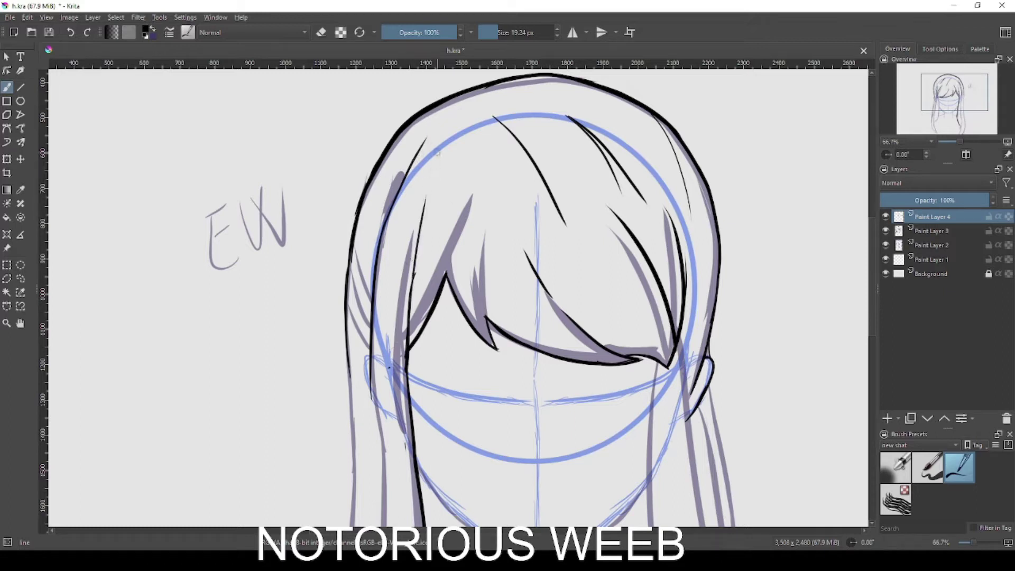
pyautogui.moveTo(450, 142); pyautogui.dragTo(446, 188)
# - Ink short curved strands between the left hair outline and the inner side strand, and erase their overshooting ends
pyautogui.moveTo(387, 318); pyautogui.dragTo(406, 194)
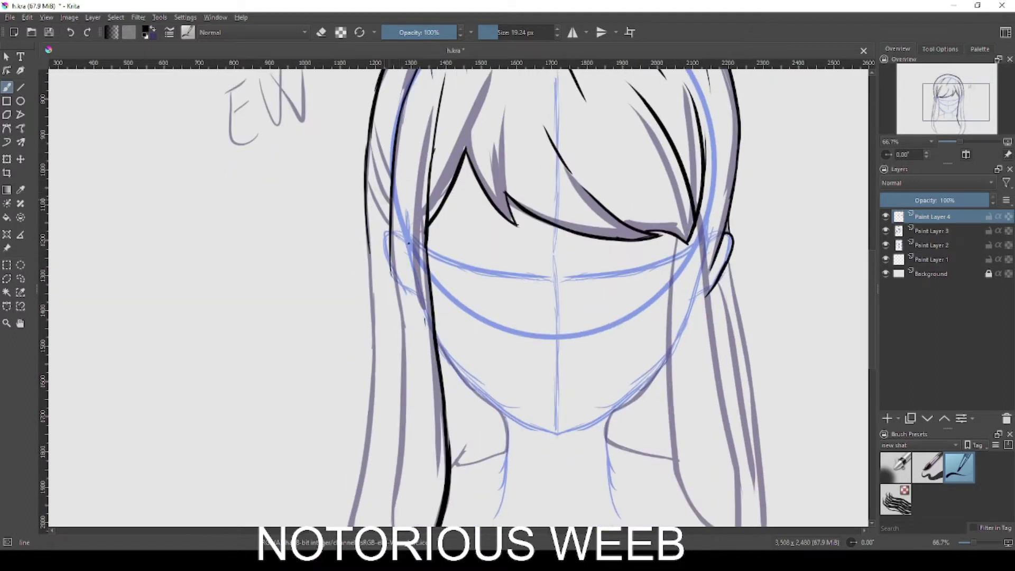
pyautogui.hotkey('ctrl', 'z')
pyautogui.moveTo(373, 117)
pyautogui.mouseDown()
pyautogui.moveTo(394, 178)
pyautogui.moveTo(379, 140)
pyautogui.mouseUp()
pyautogui.hotkey('ctrl', 'z')
pyautogui.moveTo(390, 235)
pyautogui.mouseDown()
pyautogui.moveTo(362, 186)
pyautogui.moveTo(391, 229)
pyautogui.mouseUp()
pyautogui.hotkey('ctrl', 'z')
pyautogui.hotkey('ctrl', 'z')
pyautogui.moveTo(362, 154); pyautogui.dragTo(392, 207)
pyautogui.hotkey('ctrl', 'z')
pyautogui.press('e')
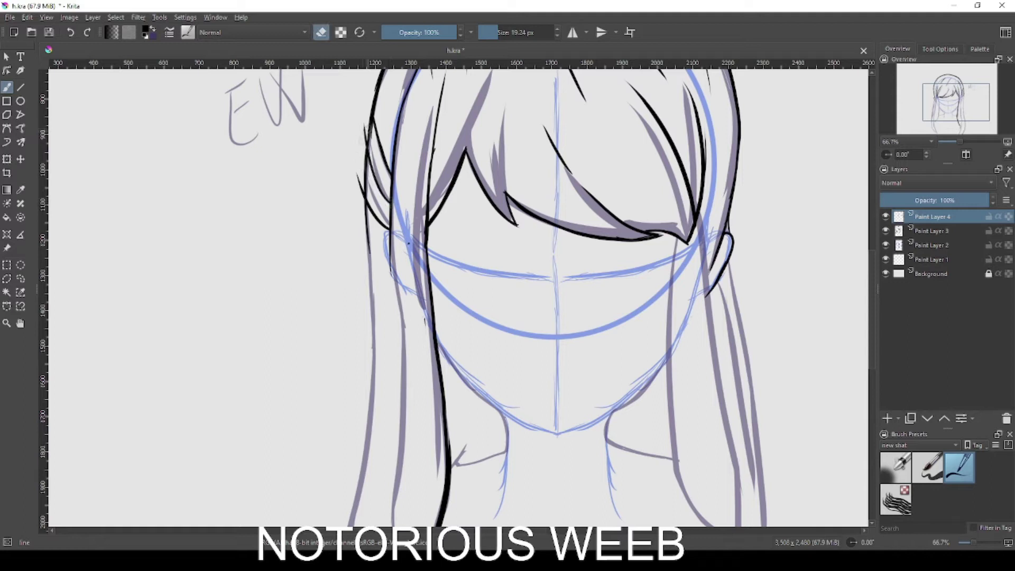
pyautogui.press('e')
# - Continue the inner strand line down past the left ear and ink the ear's outer curve
pyautogui.hotkey('ctrl', 'z')
pyautogui.moveTo(391, 259); pyautogui.dragTo(403, 378)
pyautogui.press('e')
pyautogui.press('e')
pyautogui.moveTo(389, 236); pyautogui.dragTo(404, 378)
pyautogui.hotkey('ctrl', 'z')
pyautogui.moveTo(382, 243); pyautogui.dragTo(395, 277)
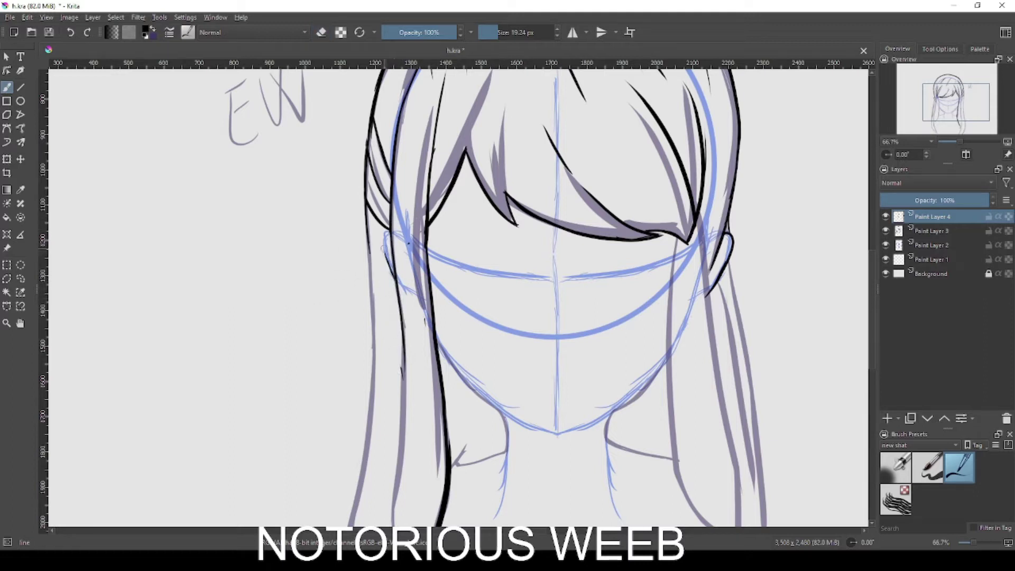
pyautogui.hotkey('ctrl', 'z')
# - Ink the outer edge of the left long lock from beside the ear down to the bottom of the canvas
pyautogui.moveTo(366, 210); pyautogui.dragTo(372, 416)
pyautogui.hotkey('ctrl', 'z')
pyautogui.moveTo(366, 212); pyautogui.dragTo(373, 392)
pyautogui.moveTo(367, 355)
pyautogui.mouseDown()
pyautogui.moveTo(386, 225)
pyautogui.moveTo(364, 417)
pyautogui.mouseUp()
pyautogui.hotkey('ctrl', 'z')
pyautogui.moveTo(393, 229)
pyautogui.mouseDown()
pyautogui.moveTo(372, 404)
pyautogui.moveTo(377, 288)
pyautogui.moveTo(382, 421)
pyautogui.mouseUp()
pyautogui.hotkey('ctrl', 'z')
pyautogui.moveTo(379, 255); pyautogui.dragTo(388, 426)
pyautogui.moveTo(378, 389); pyautogui.dragTo(410, 442)
# - Ink the left lock's lower inner edge and overlapping pointed tip, and clean up stray marks
pyautogui.moveTo(417, 356); pyautogui.dragTo(448, 447)
pyautogui.moveTo(402, 308); pyautogui.dragTo(440, 379)
pyautogui.moveTo(412, 280); pyautogui.dragTo(441, 378)
pyautogui.moveTo(441, 327); pyautogui.dragTo(427, 352)
pyautogui.press('e')
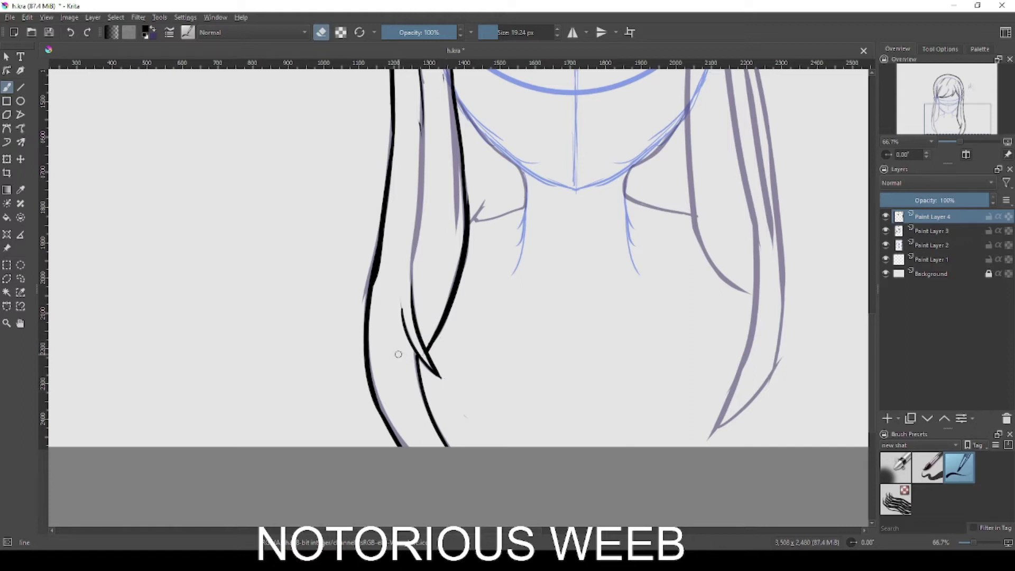
pyautogui.moveTo(575, 116); pyautogui.dragTo(543, 389)
pyautogui.moveTo(426, 197); pyautogui.dragTo(421, 264)
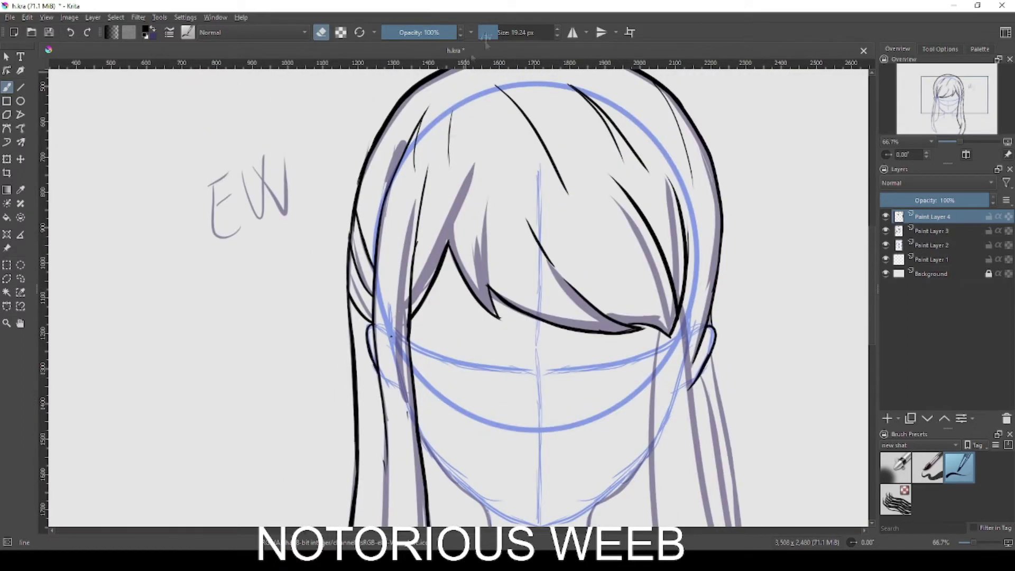
pyautogui.press('e')
# - Ink the inner edge of the right long lock from the fringe tip down to its curved lower end
pyautogui.moveTo(695, 396); pyautogui.dragTo(569, 246)
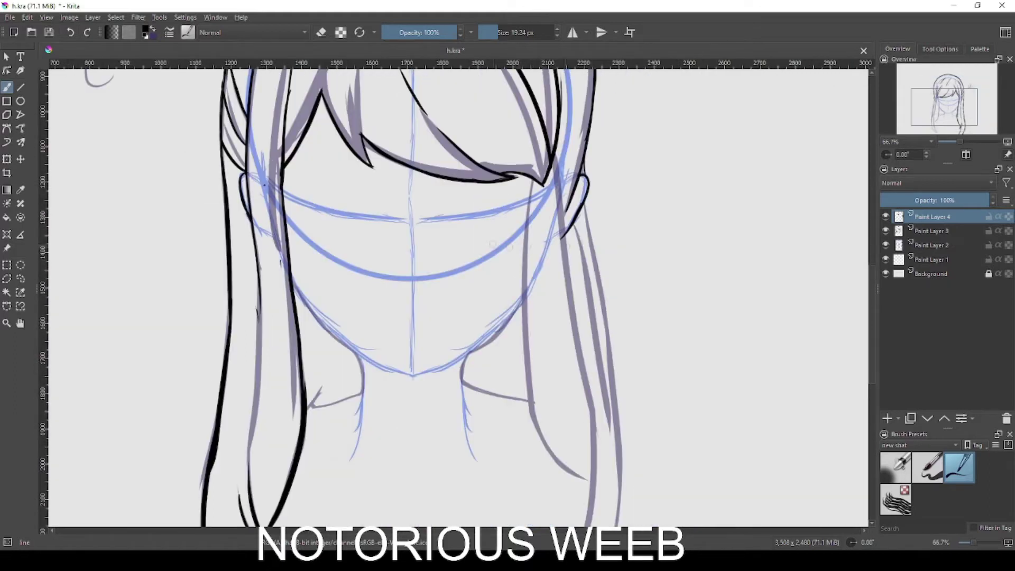
pyautogui.moveTo(530, 181)
pyautogui.mouseDown()
pyautogui.moveTo(518, 330)
pyautogui.moveTo(583, 482)
pyautogui.mouseUp()
pyautogui.hotkey('ctrl', 'z')
pyautogui.moveTo(521, 285)
pyautogui.mouseDown()
pyautogui.moveTo(531, 427)
pyautogui.moveTo(583, 494)
pyautogui.mouseUp()
pyautogui.press('e')
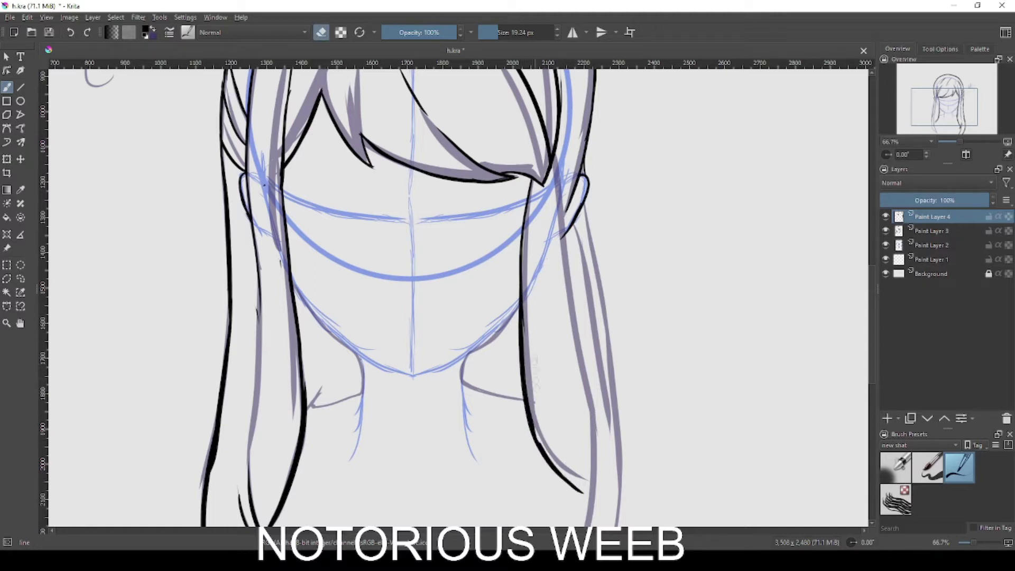
pyautogui.press('e')
# - Ink the middle line of the right long lock from the fringe past the ear down to the pointed tip
pyautogui.moveTo(558, 135); pyautogui.dragTo(573, 270)
pyautogui.moveTo(565, 228)
pyautogui.mouseDown()
pyautogui.moveTo(590, 370)
pyautogui.moveTo(574, 324)
pyautogui.mouseUp()
pyautogui.hotkey('ctrl', 'z')
pyautogui.moveTo(557, 409); pyautogui.dragTo(576, 422)
pyautogui.moveTo(570, 274)
pyautogui.mouseDown()
pyautogui.moveTo(576, 425)
pyautogui.moveTo(587, 350)
pyautogui.moveTo(547, 476)
pyautogui.mouseUp()
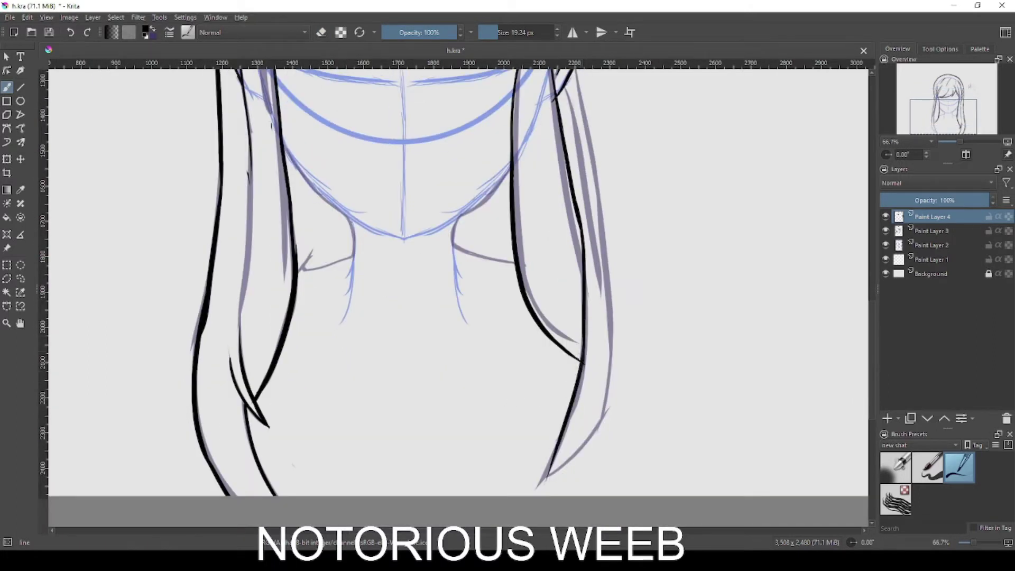
pyautogui.moveTo(554, 343); pyautogui.dragTo(598, 371)
pyautogui.press('e')
pyautogui.press('e')
pyautogui.moveTo(667, 264); pyautogui.dragTo(536, 384)
pyautogui.press('e')
pyautogui.press('e')
pyautogui.press('e')
pyautogui.press('e')
pyautogui.press('e')
pyautogui.moveTo(428, 194); pyautogui.dragTo(433, 200)
pyautogui.press('e')
pyautogui.hotkey('ctrl', 'z')
# - Start the right lock's outer edge with a short line below the ear and trim its end
pyautogui.moveTo(444, 149); pyautogui.dragTo(466, 302)
pyautogui.moveTo(501, 268); pyautogui.dragTo(501, 202)
pyautogui.moveTo(460, 199); pyautogui.dragTo(480, 337)
pyautogui.hotkey('ctrl', 'z')
pyautogui.moveTo(460, 200); pyautogui.dragTo(481, 398)
pyautogui.moveTo(492, 337); pyautogui.dragTo(497, 234)
pyautogui.hotkey('ctrl', 'z')
pyautogui.moveTo(465, 105); pyautogui.dragTo(484, 281)
pyautogui.hotkey('ctrl', 'z')
pyautogui.hotkey('ctrl', 'z')
pyautogui.moveTo(489, 206); pyautogui.dragTo(458, 316)
pyautogui.press('e')
pyautogui.moveTo(440, 241); pyautogui.dragTo(430, 187)
pyautogui.press('e')
# - Rotate the canvas to -150° and ink the upper part of the right lock's outer edge, starting from the ear
pyautogui.press('4')
pyautogui.press('4')
pyautogui.press('4')
pyautogui.press('4')
pyautogui.press('4')
pyautogui.press('4')
pyautogui.press('4')
pyautogui.press('4')
pyautogui.press('4')
pyautogui.press('4')
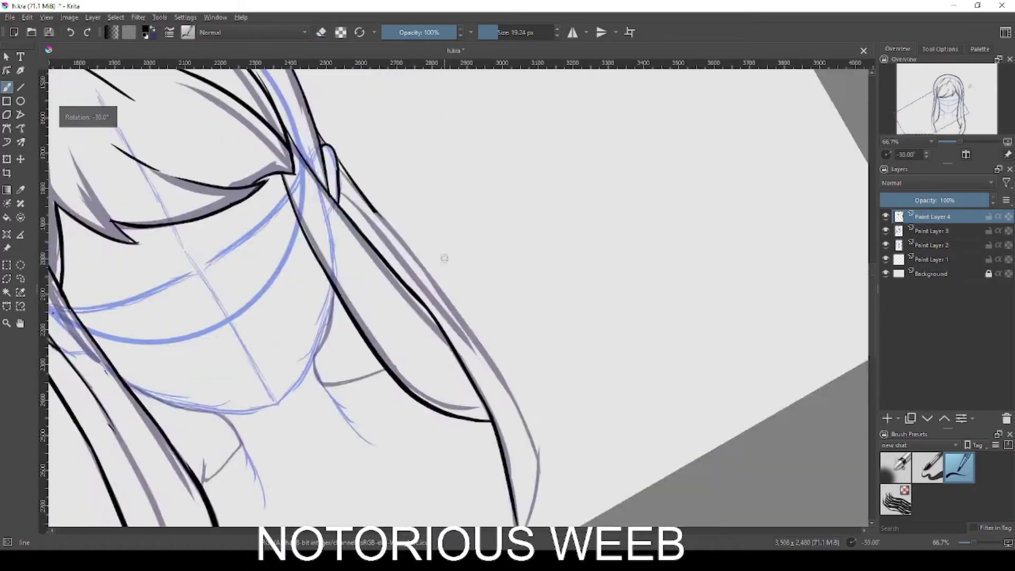
pyautogui.press('e')
pyautogui.press('e')
pyautogui.moveTo(425, 416)
pyautogui.mouseDown()
pyautogui.moveTo(452, 324)
pyautogui.moveTo(426, 418)
pyautogui.mouseUp()
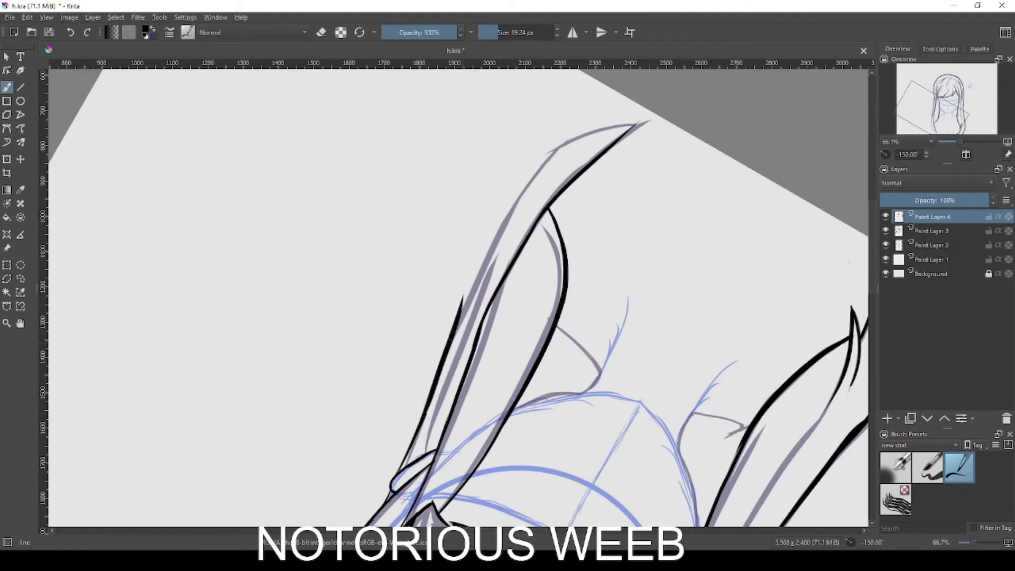
pyautogui.press('e')
pyautogui.moveTo(456, 332); pyautogui.dragTo(464, 295)
pyautogui.press('e')
# - Extend the right lock's outer edge line over the sketch to near the hair tip
pyautogui.moveTo(449, 352); pyautogui.dragTo(545, 150)
pyautogui.hotkey('ctrl', 'z')
pyautogui.hotkey('ctrl', 'z')
pyautogui.hotkey('ctrl', 'z')
pyautogui.moveTo(497, 241); pyautogui.dragTo(571, 121)
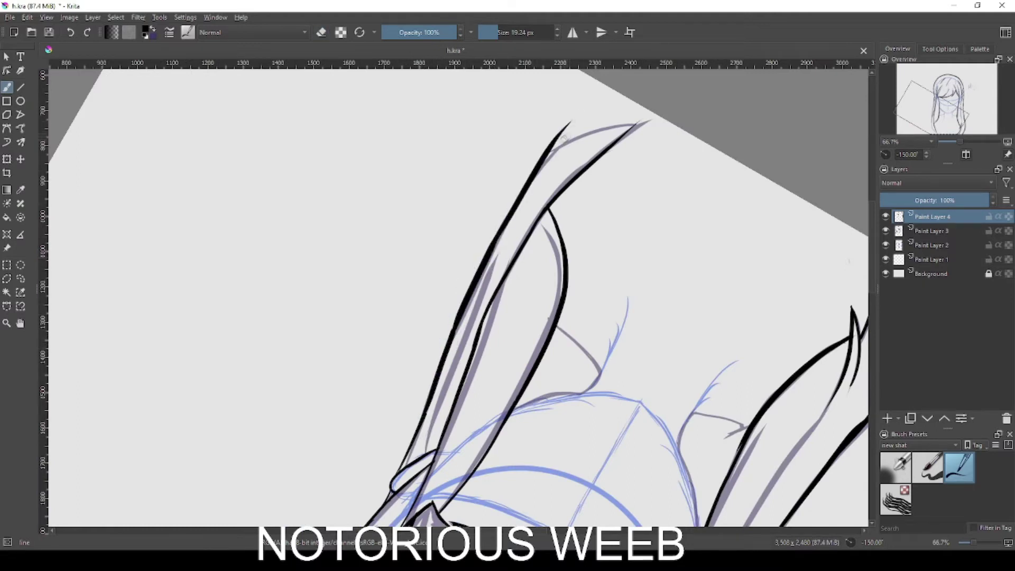
# - Rotate the canvas to -195°, close the right lock's pointed tip, erase the overshoot, and reset the canvas rotation
pyautogui.press('4')
pyautogui.press('4')
pyautogui.press('4')
pyautogui.moveTo(507, 218); pyautogui.dragTo(520, 355)
pyautogui.hotkey('ctrl', 'z')
pyautogui.moveTo(434, 273)
pyautogui.mouseDown()
pyautogui.moveTo(457, 217)
pyautogui.moveTo(448, 225)
pyautogui.moveTo(475, 219)
pyautogui.moveTo(474, 240)
pyautogui.moveTo(474, 183)
pyautogui.mouseUp()
pyautogui.press('e')
pyautogui.hotkey('ctrl', 'z')
pyautogui.press('e')
pyautogui.hotkey('ctrl', 'z')
pyautogui.press('e')
pyautogui.moveTo(427, 236); pyautogui.dragTo(434, 271)
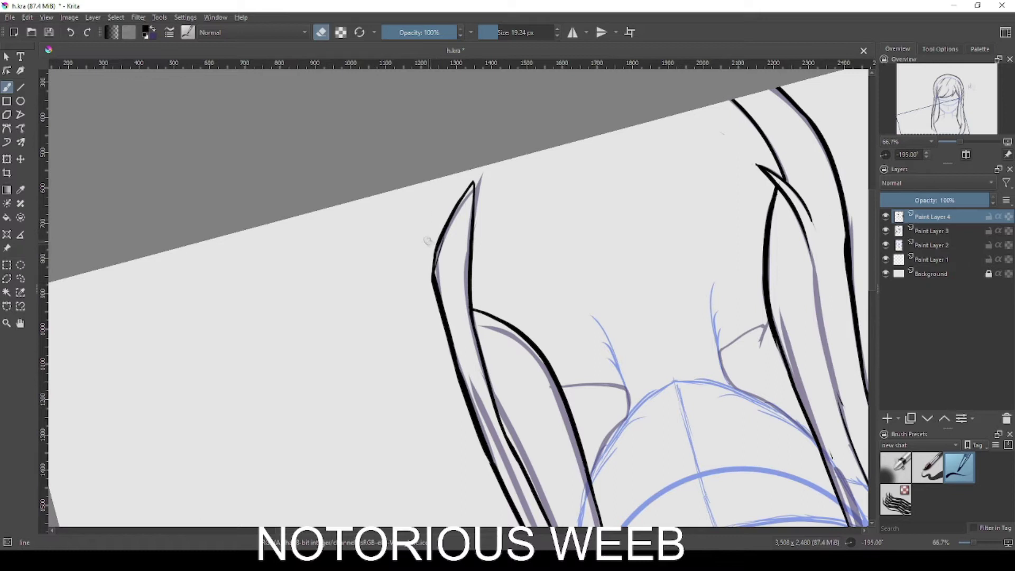
pyautogui.press('5')
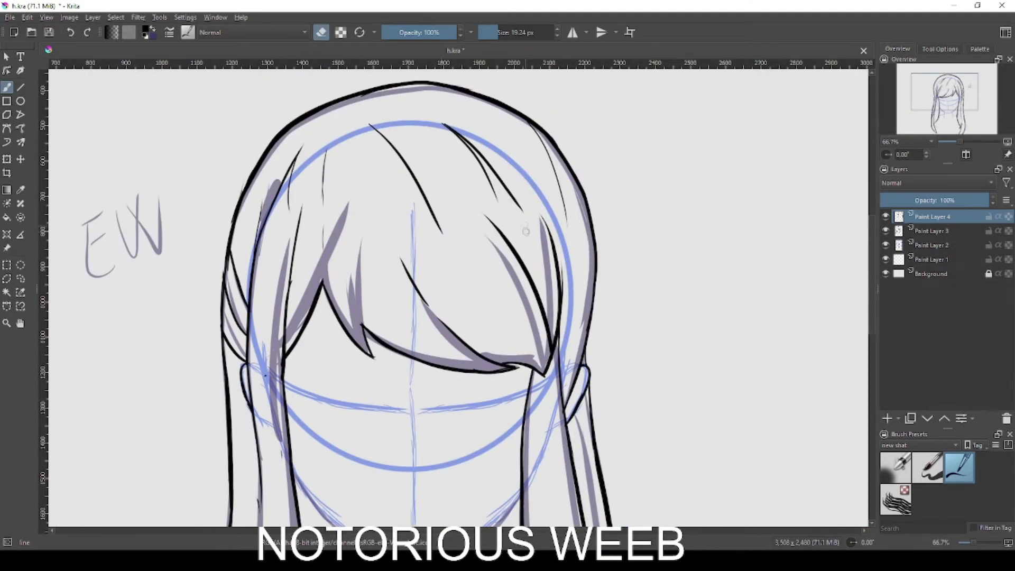
# - Fill the fringe, left lock and hair behind the neck with purple on Paint Layer 3, and set the layer's opacity to 100%
pyautogui.press('e')
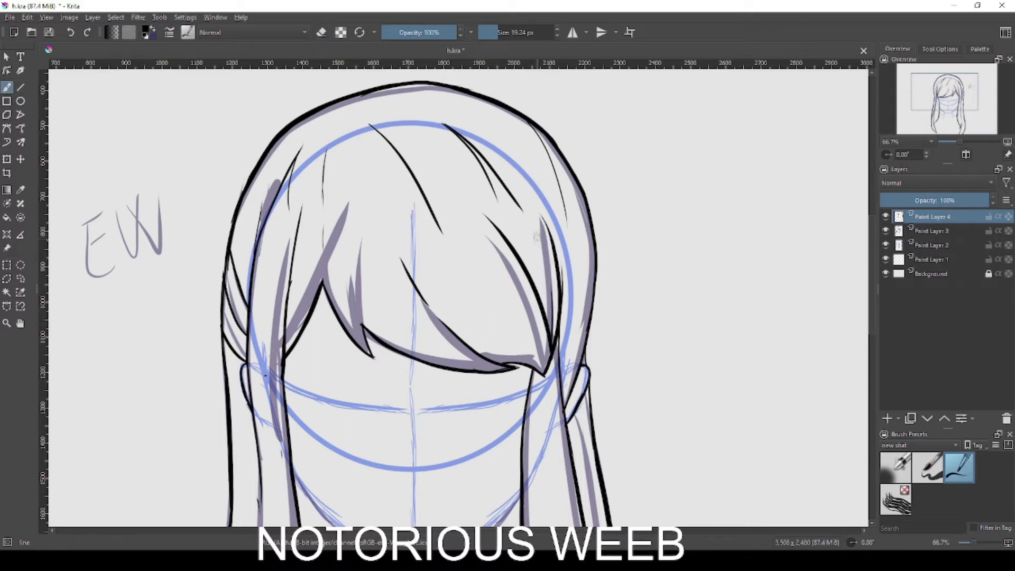
pyautogui.click(931, 231)
pyautogui.press('x')
pyautogui.press('f')
pyautogui.click(514, 301)
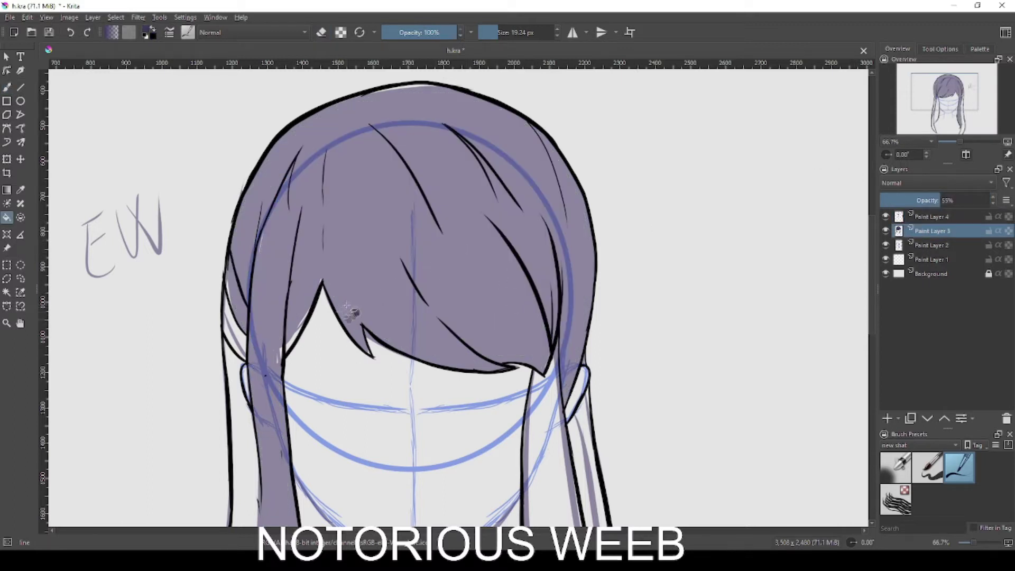
pyautogui.moveTo(338, 337); pyautogui.dragTo(386, 235)
pyautogui.click(292, 359)
pyautogui.click(589, 386)
pyautogui.hotkey('ctrl', 'z')
pyautogui.click(526, 453)
pyautogui.moveTo(513, 356); pyautogui.dragTo(506, 204)
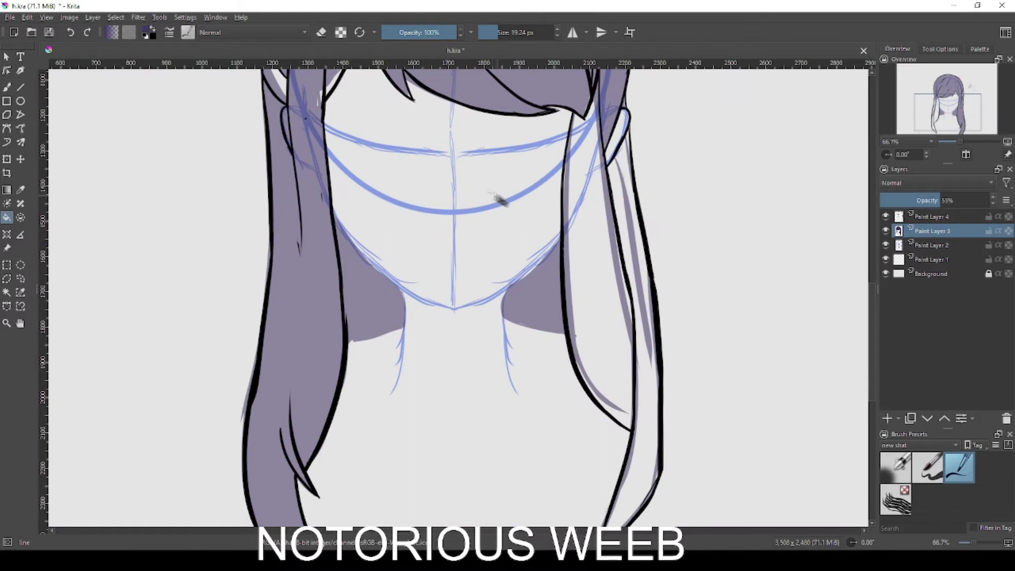
pyautogui.moveTo(579, 246); pyautogui.dragTo(510, 338)
pyautogui.moveTo(944, 201); pyautogui.dragTo(994, 200)
# - Try to close and fill the right hair lock on Paint Layer 3 while toggling the line art's visibility
pyautogui.click(886, 217)
pyautogui.moveTo(652, 332); pyautogui.dragTo(648, 269)
pyautogui.press('b')
pyautogui.moveTo(549, 151); pyautogui.dragTo(551, 197)
pyautogui.press('f')
pyautogui.click(550, 362)
pyautogui.click(570, 391)
pyautogui.click(886, 217)
pyautogui.click(886, 231)
pyautogui.click(886, 217)
pyautogui.hotkey('ctrl', 'z')
pyautogui.hotkey('ctrl', 'z')
pyautogui.hotkey('ctrl', 'z')
pyautogui.hotkey('ctrl', 'z')
pyautogui.hotkey('ctrl', 'z')
pyautogui.hotkey('ctrl', 'z')
pyautogui.click(886, 217)
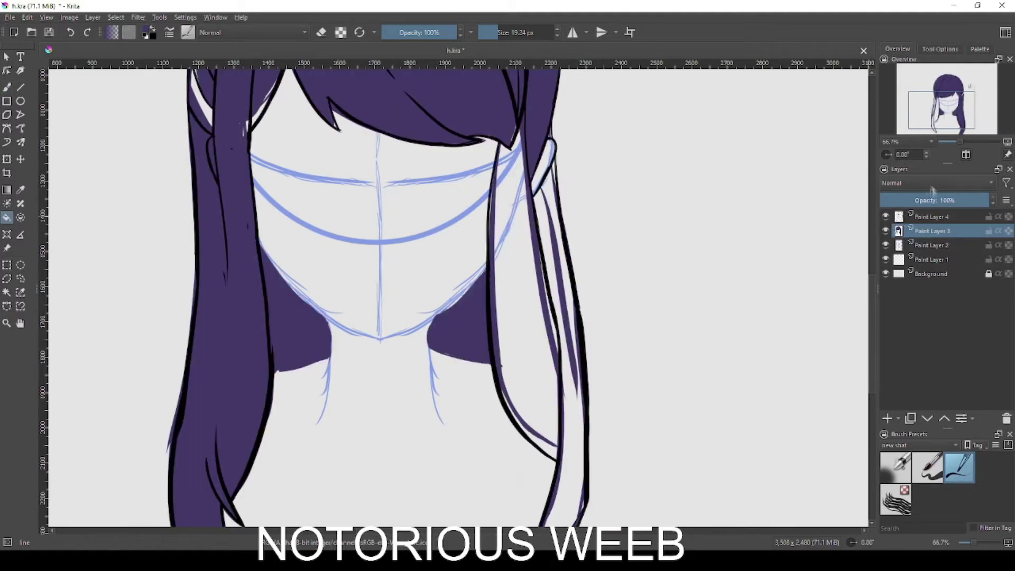
# - On Paint Layer 4, ink thin strand lines inside both long locks and the hair behind the neck, erasing stray ends
pyautogui.press('b')
pyautogui.click(929, 217)
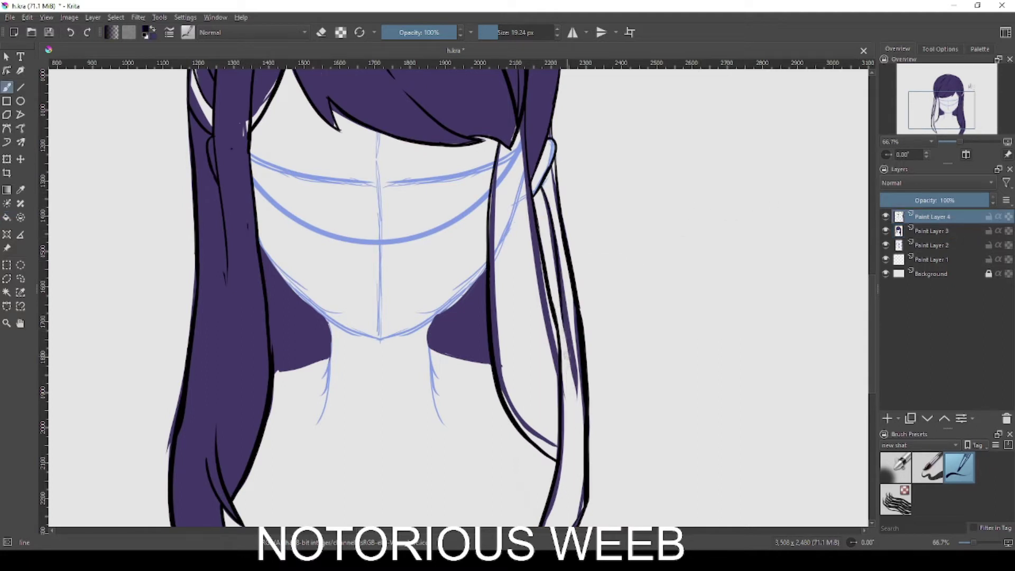
pyautogui.moveTo(572, 420); pyautogui.dragTo(581, 331)
pyautogui.moveTo(225, 320); pyautogui.dragTo(232, 228)
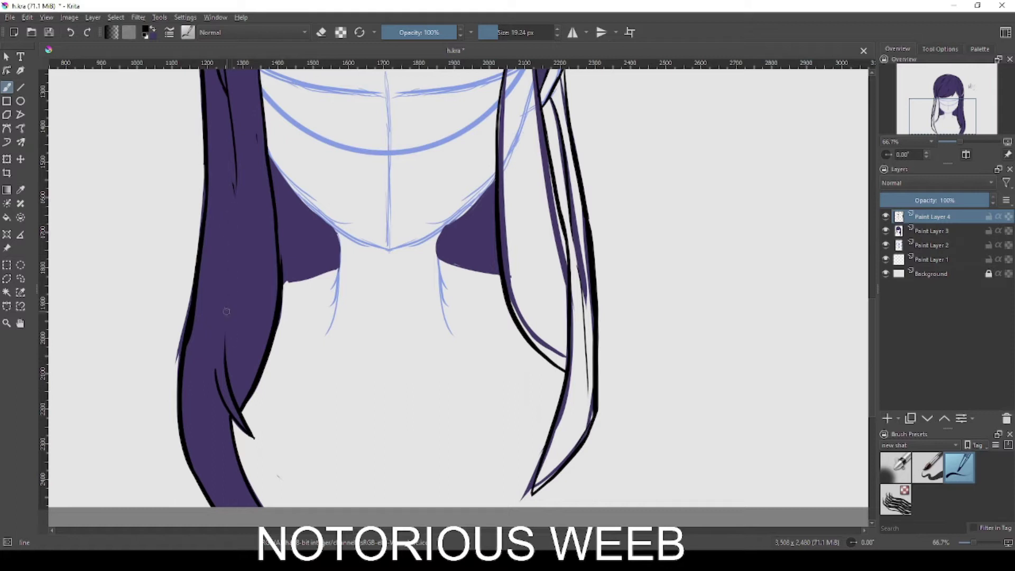
pyautogui.moveTo(252, 116); pyautogui.dragTo(254, 353)
pyautogui.press('e')
pyautogui.moveTo(303, 131)
pyautogui.mouseDown()
pyautogui.moveTo(290, 329)
pyautogui.moveTo(308, 138)
pyautogui.mouseUp()
pyautogui.moveTo(306, 310); pyautogui.dragTo(346, 295)
pyautogui.press('e')
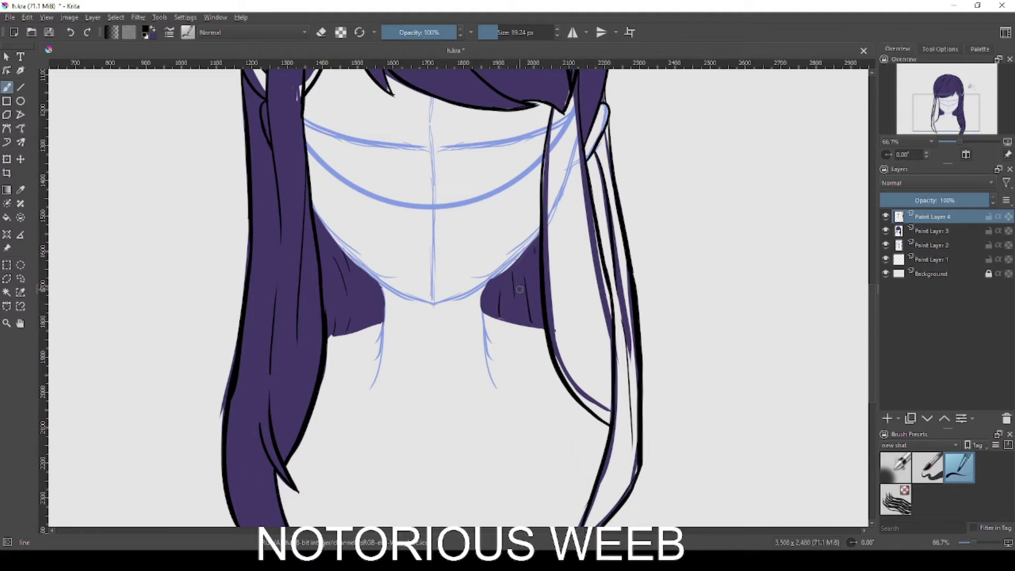
# - Ink a thin strand line inside the right front lock, rising from where its curved edge meets the middle line
pyautogui.moveTo(611, 425); pyautogui.dragTo(593, 308)
pyautogui.hotkey('ctrl', 'z')
pyautogui.hotkey('ctrl', 'z')
pyautogui.moveTo(609, 426); pyautogui.dragTo(583, 282)
pyautogui.scroll(-3, 357, 406)
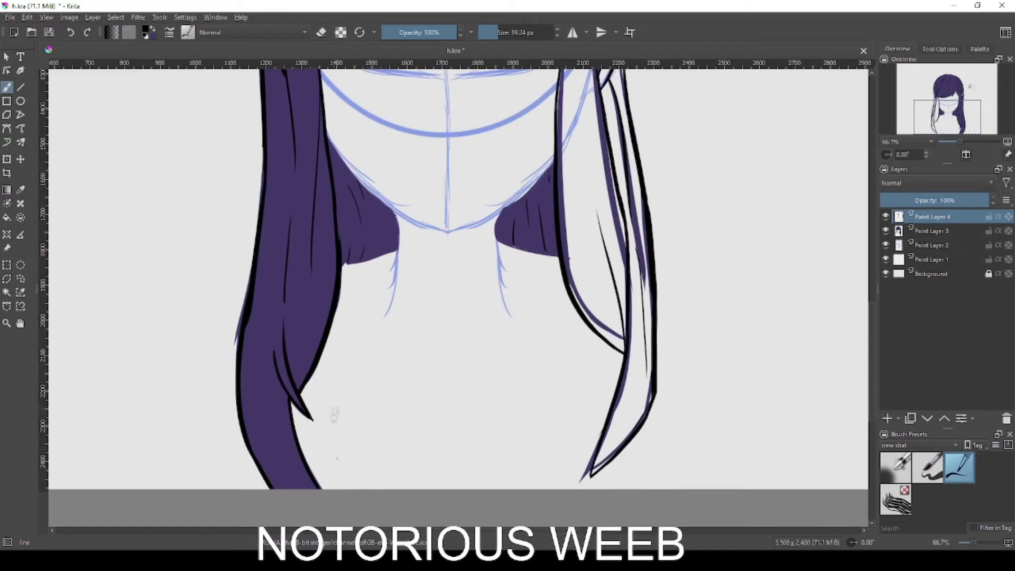
# - Ink thin vertical strand lines inside the upper part of the right front lock and the left lock on Paint Layer 4
pyautogui.scroll(5, 349, 447)
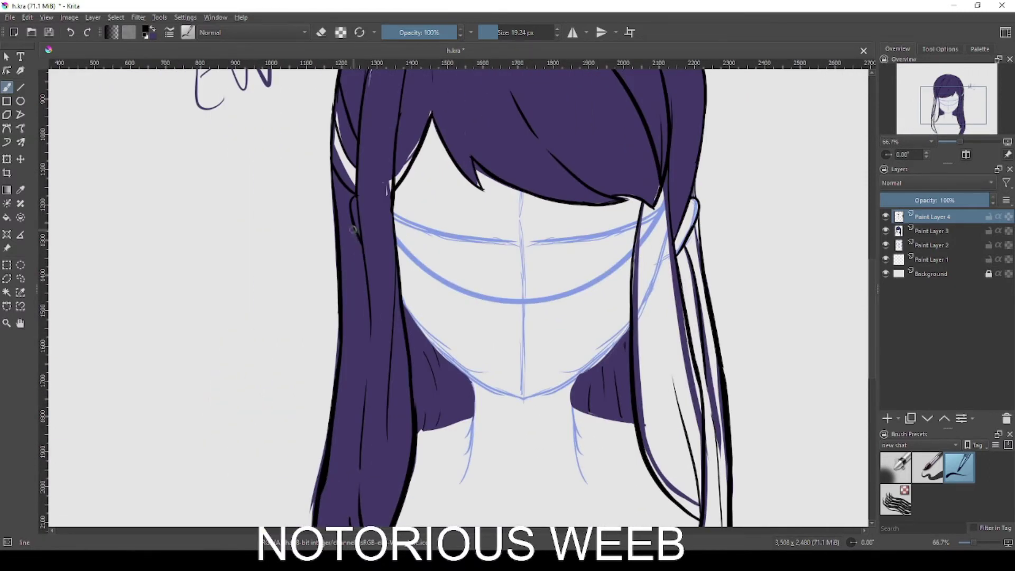
pyautogui.moveTo(652, 208); pyautogui.dragTo(655, 335)
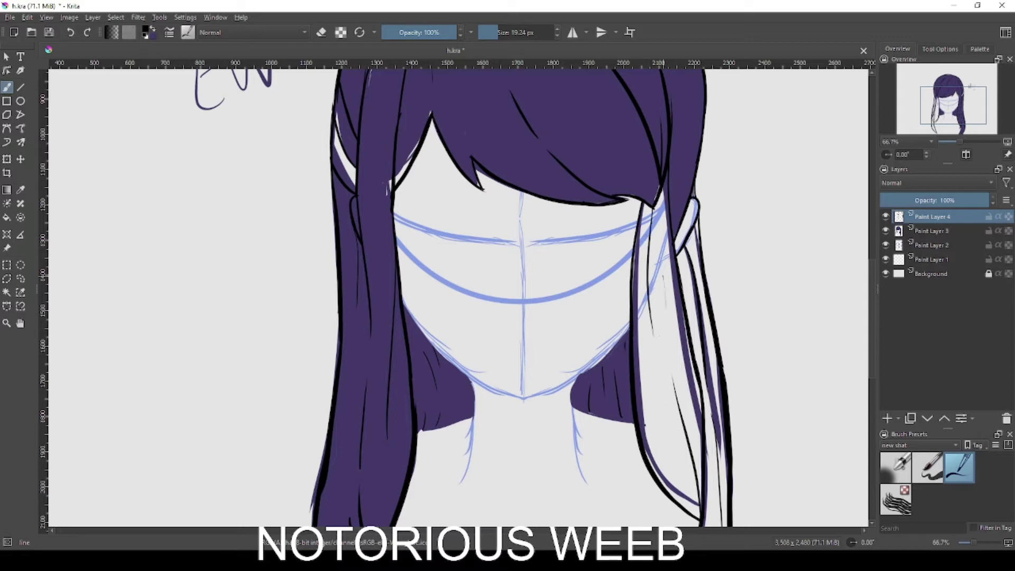
pyautogui.moveTo(668, 286); pyautogui.dragTo(683, 370)
pyautogui.moveTo(381, 122); pyautogui.dragTo(376, 221)
# - Try to fill the inner part of the right front lock with purple on Paint Layer 3 with Paint Layer 4 hidden
pyautogui.click(932, 231)
pyautogui.moveTo(614, 319); pyautogui.dragTo(601, 261)
pyautogui.press('f')
pyautogui.click(886, 216)
pyautogui.click(660, 351)
pyautogui.hotkey('ctrl', 'z')
pyautogui.press('x')
pyautogui.click(664, 353)
pyautogui.click(704, 405)
pyautogui.hotkey('ctrl', 'z')
# - Try to close and fill the outer part of the right lock and the gap by the left temple, and undo the purple fills
pyautogui.press('b')
pyautogui.moveTo(681, 129); pyautogui.dragTo(689, 203)
pyautogui.hotkey('ctrl', 'z')
pyautogui.press('f')
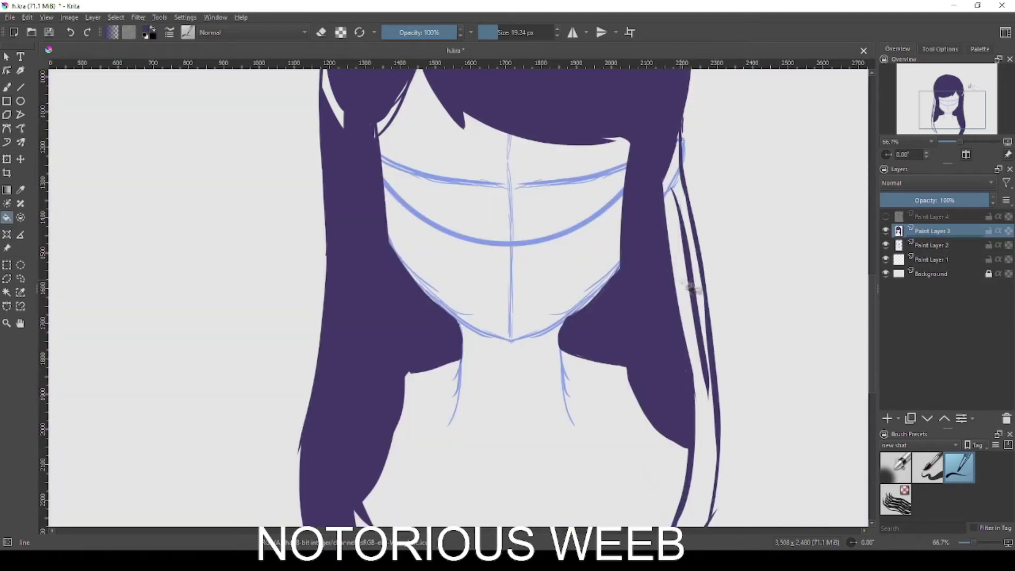
pyautogui.click(694, 289)
pyautogui.scroll(-1, 669, 263)
pyautogui.click(458, 187)
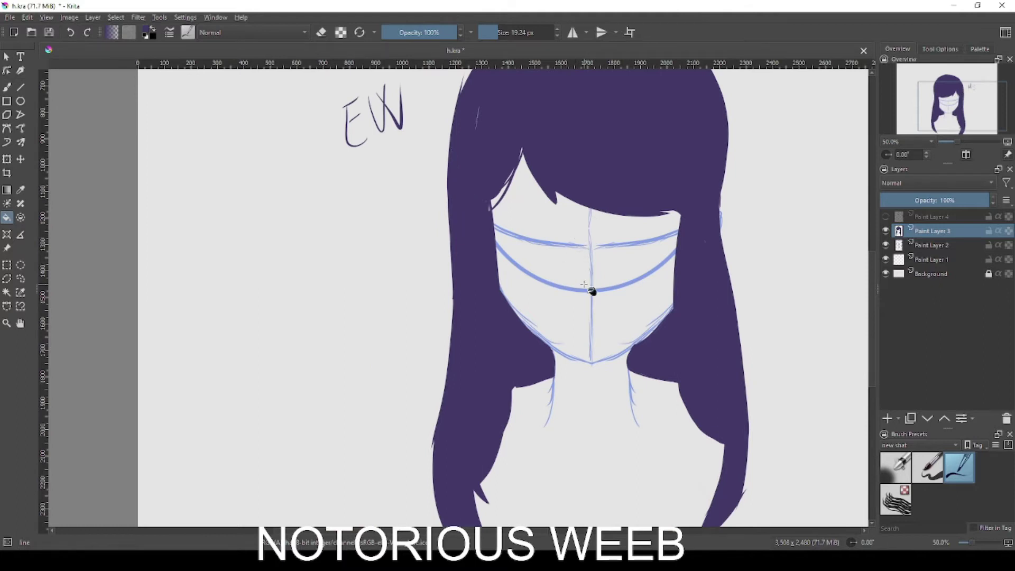
pyautogui.hotkey('ctrl', 'z')
pyautogui.hotkey('ctrl', 'z')
pyautogui.hotkey('ctrl', 'z')
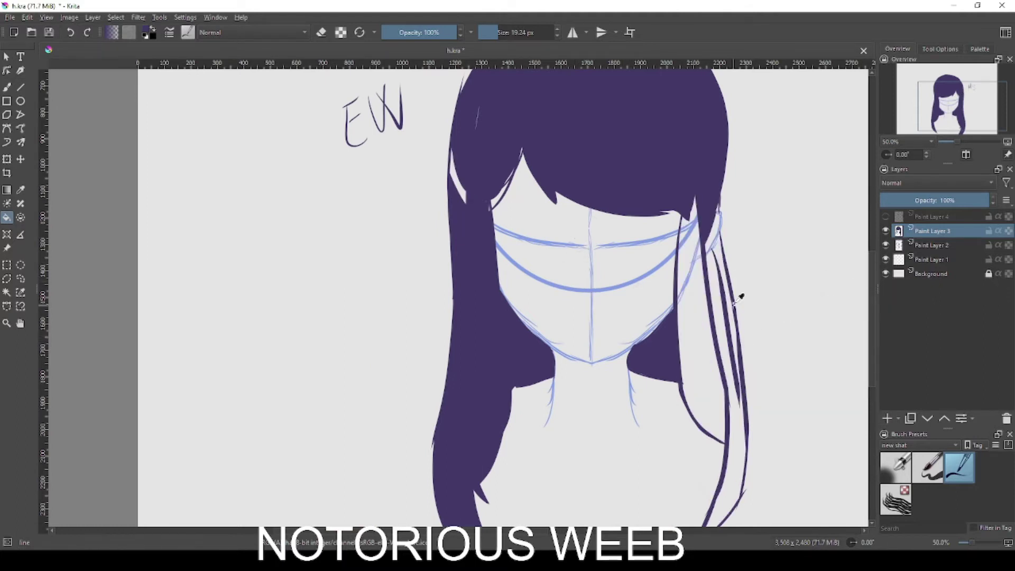
# - Select the purple hair area on Paint Layer 3 by colour and show Paint Layer 4 again
pyautogui.press('w')
pyautogui.click(667, 361)
pyautogui.click(905, 221)
pyautogui.scroll(2, 625, 363)
pyautogui.press('b')
pyautogui.click(416, 372)
pyautogui.press('pagedown')
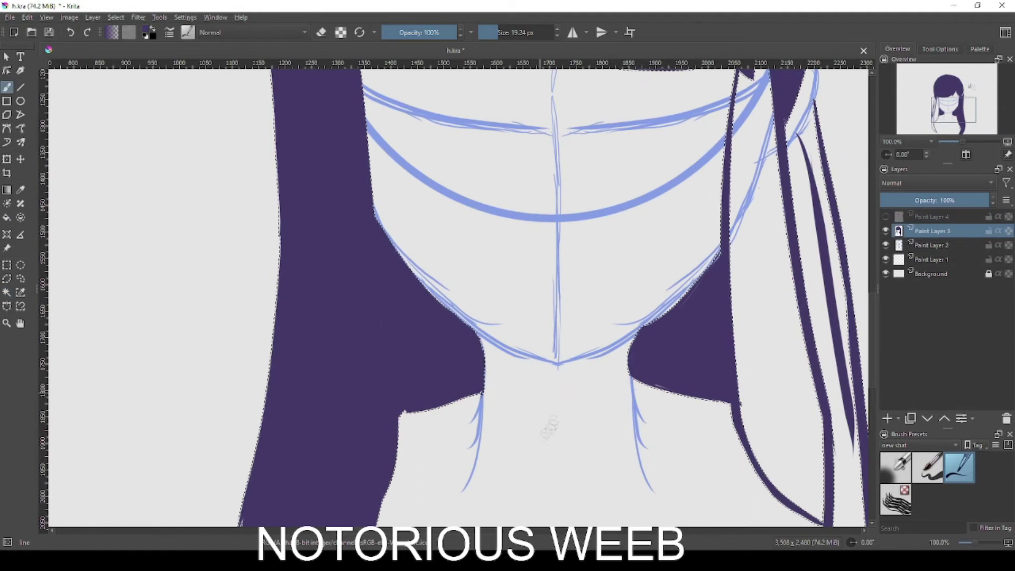
pyautogui.click(886, 216)
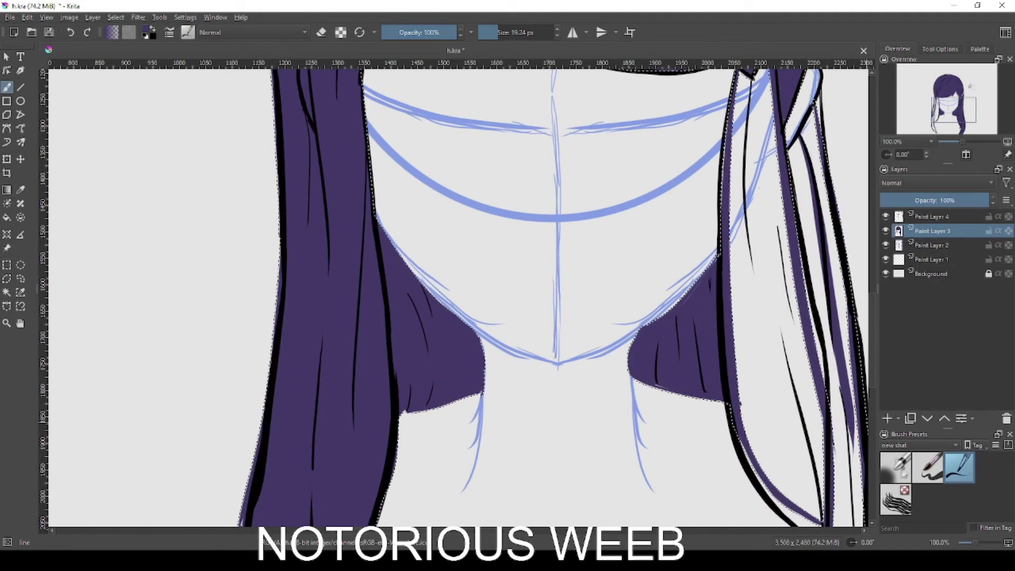
# - Shade the hair behind the neck on both sides with dark soft-airbrush strokes at 48% opacity, and clear the selection
pyautogui.press('/')
pyautogui.moveTo(472, 317); pyautogui.dragTo(470, 412)
pyautogui.moveTo(415, 286); pyautogui.dragTo(418, 423)
pyautogui.moveTo(468, 312); pyautogui.dragTo(506, 494)
pyautogui.moveTo(644, 312); pyautogui.dragTo(645, 397)
pyautogui.moveTo(672, 291); pyautogui.dragTo(683, 410)
pyautogui.moveTo(706, 259); pyautogui.dragTo(706, 404)
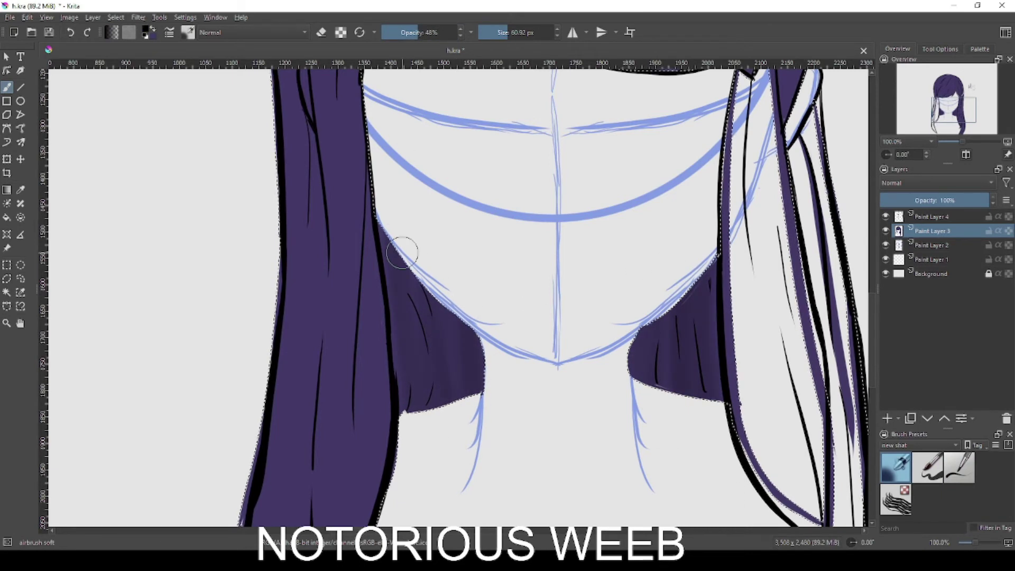
pyautogui.scroll(-3, 406, 251)
pyautogui.press('w')
pyautogui.rightClick(556, 229)
pyautogui.click(574, 257)
# - Try to fill the right front lock on Paint Layer 3 with each of the two current colours at 48% opacity
pyautogui.scroll(2, 618, 248)
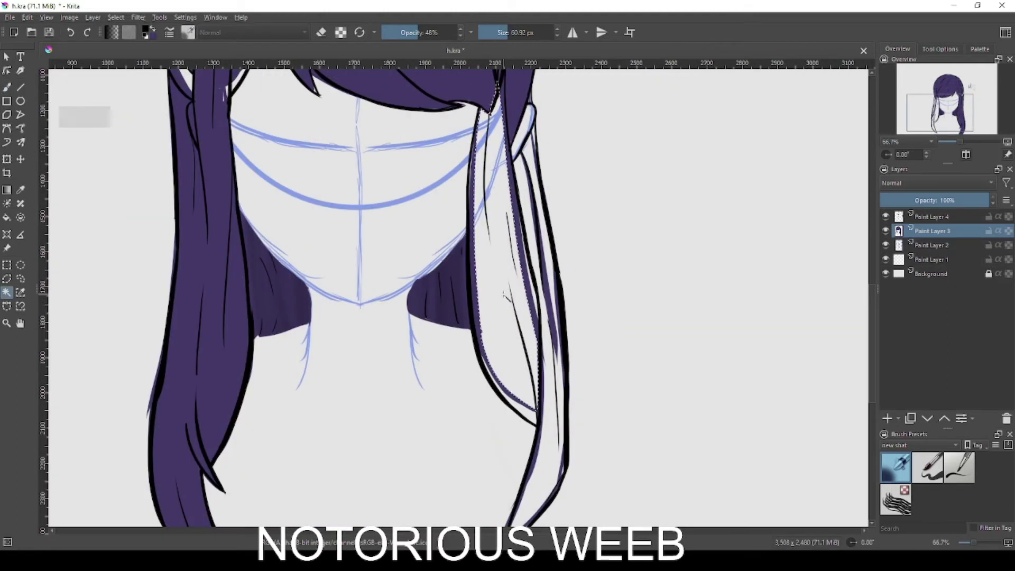
pyautogui.press('f')
pyautogui.click(489, 275)
pyautogui.hotkey('ctrl', 'z')
pyautogui.press('x')
pyautogui.click(488, 276)
pyautogui.hotkey('ctrl', 'z')
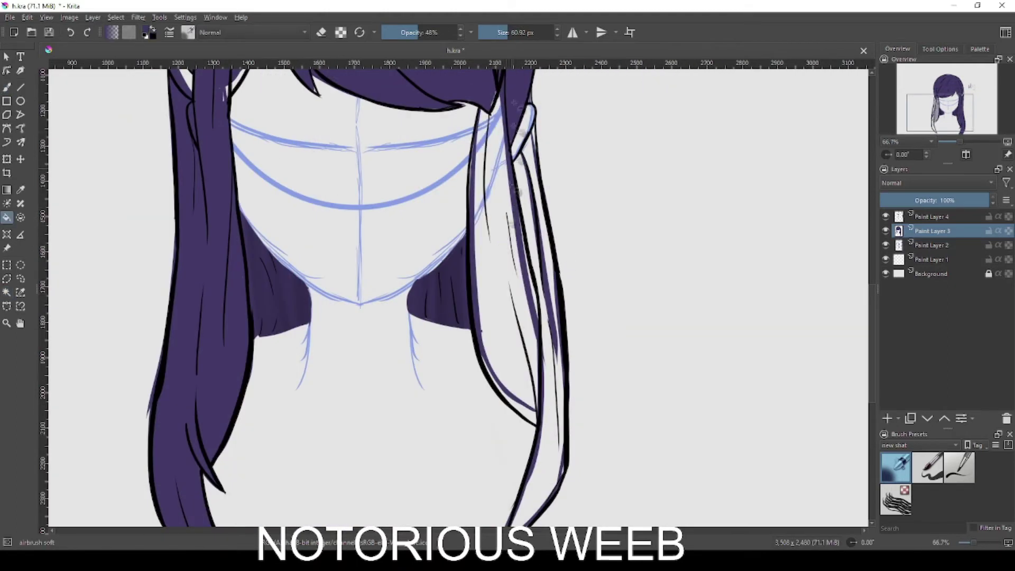
# - Set the opacity to 100% and fill the inner part of the right front lock with purple
pyautogui.moveTo(434, 32); pyautogui.dragTo(469, 33)
pyautogui.click(493, 287)
pyautogui.click(558, 365)
pyautogui.hotkey('ctrl', 'z')
# - With Paint Layer 4 temporarily hidden, close the gap near the right ear with a brush stroke and fill the lock's outer strands purple
pyautogui.click(886, 217)
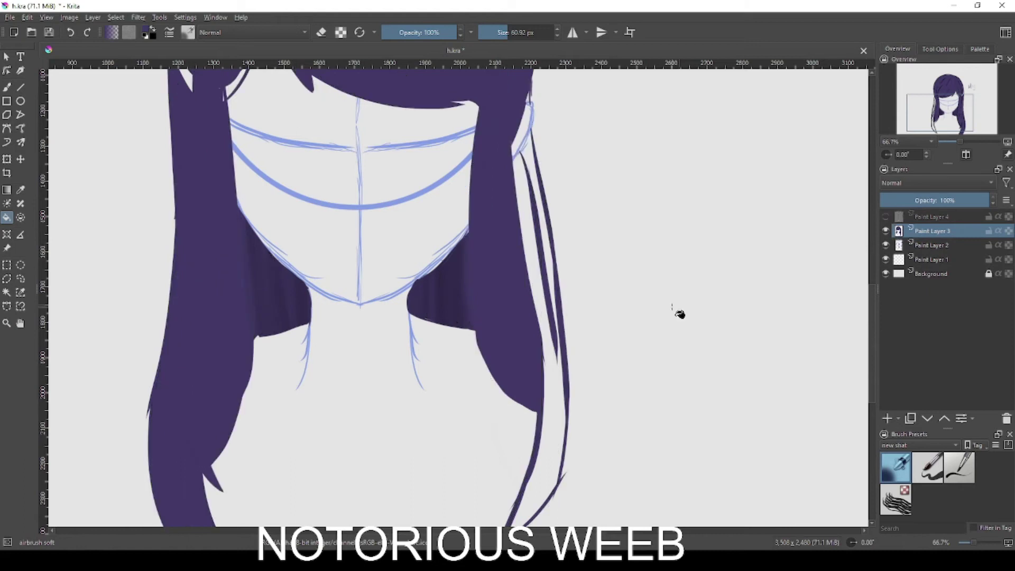
pyautogui.press('b')
pyautogui.click(929, 468)
pyautogui.moveTo(530, 94); pyautogui.dragTo(534, 164)
pyautogui.press('f')
pyautogui.click(530, 232)
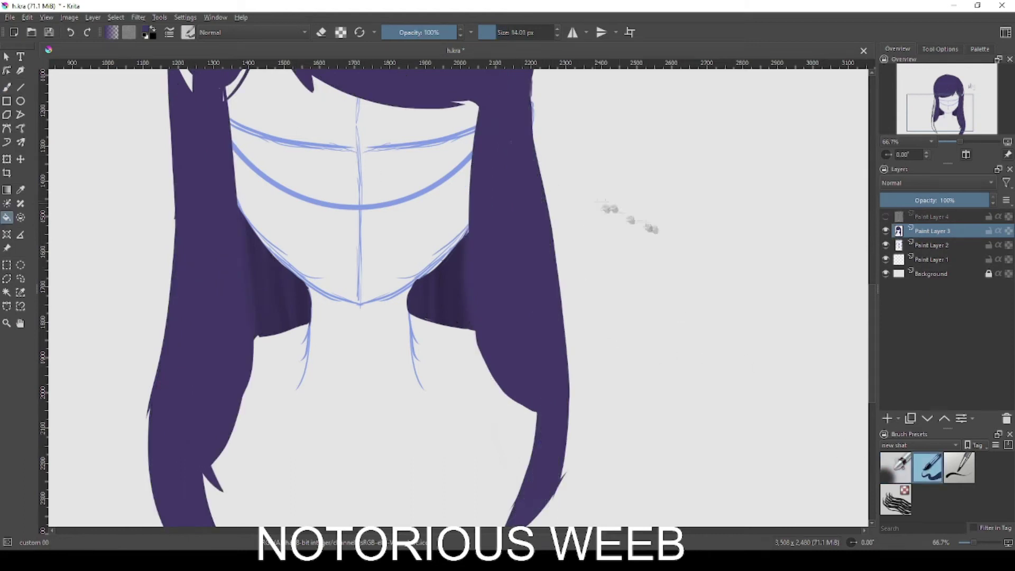
pyautogui.click(886, 217)
# - Paint the missing purple along the right lock's lower curve and erase the purple spilling outside the left lock
pyautogui.press('b')
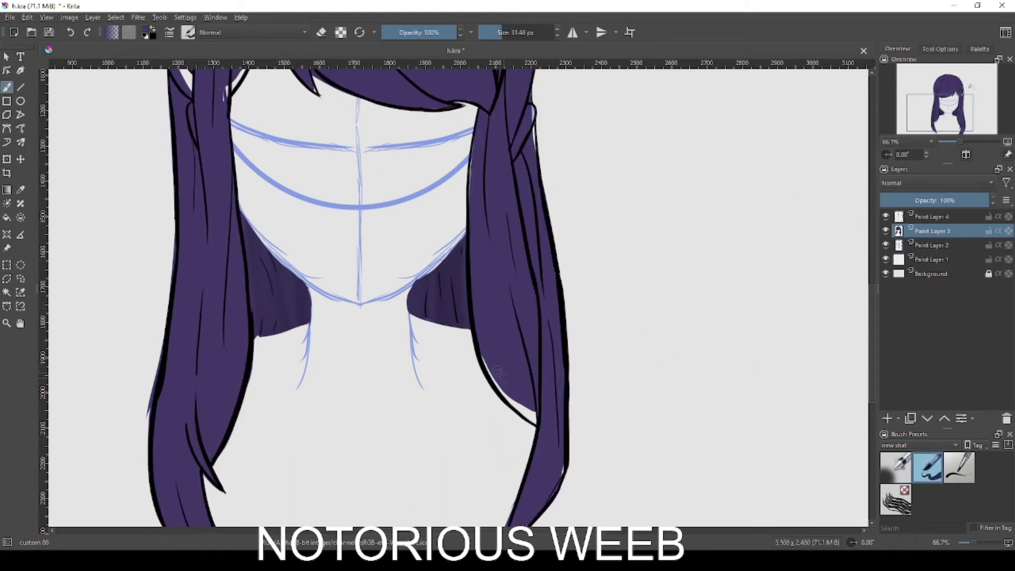
pyautogui.moveTo(500, 393); pyautogui.dragTo(540, 425)
pyautogui.press('e')
pyautogui.moveTo(151, 383); pyautogui.dragTo(138, 431)
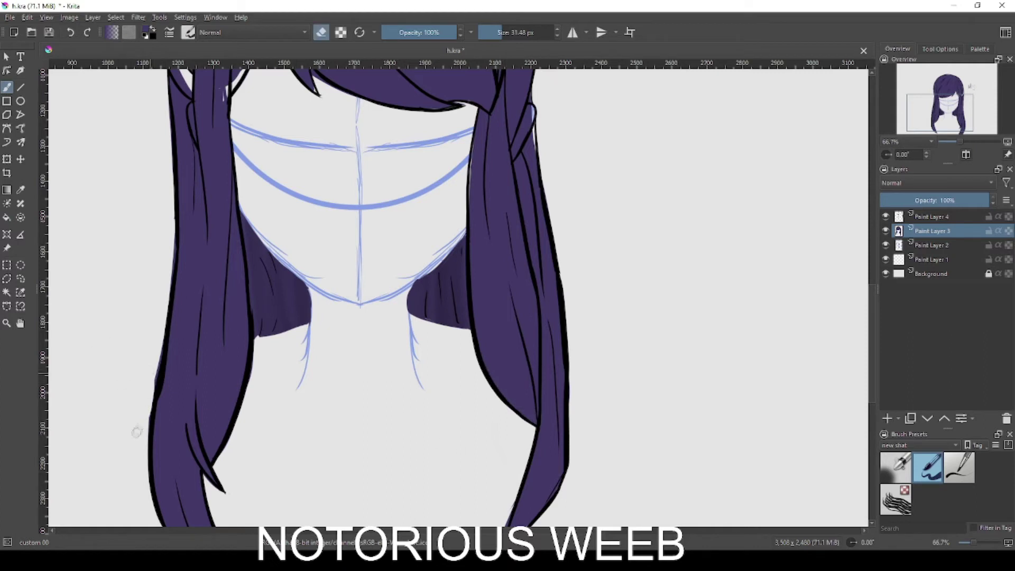
pyautogui.moveTo(159, 342); pyautogui.dragTo(150, 391)
pyautogui.moveTo(182, 222); pyautogui.dragTo(148, 424)
pyautogui.hotkey('ctrl', 'z')
# - Touch up the purple fill along the hair's outer edges and around the right ear on Paint Layer 3
pyautogui.moveTo(153, 257)
pyautogui.mouseDown()
pyautogui.moveTo(159, 317)
pyautogui.moveTo(148, 260)
pyautogui.mouseUp()
pyautogui.press('e')
pyautogui.moveTo(142, 224); pyautogui.dragTo(141, 265)
pyautogui.moveTo(174, 171); pyautogui.dragTo(172, 192)
pyautogui.moveTo(191, 300); pyautogui.dragTo(217, 253)
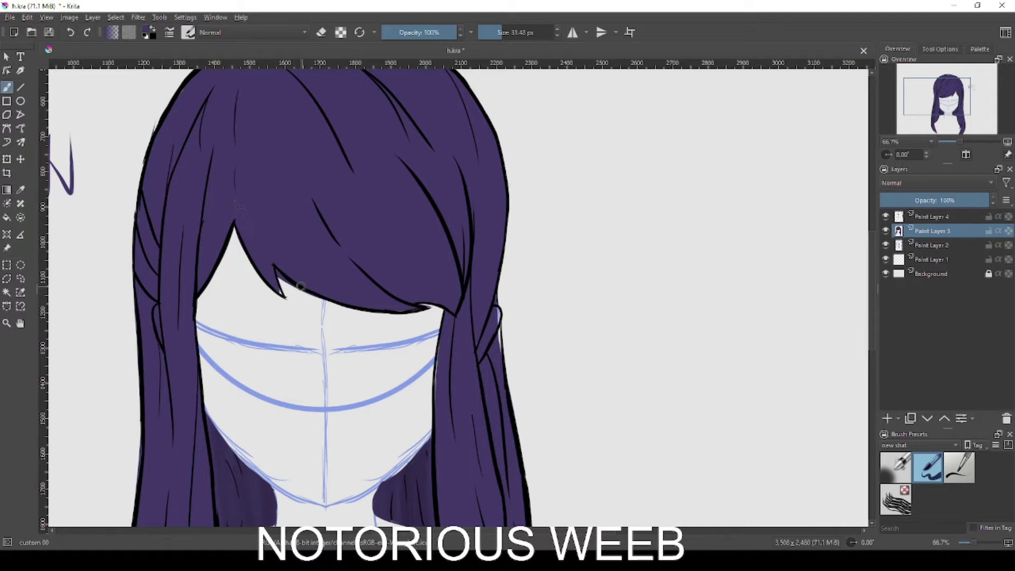
pyautogui.press('e')
pyautogui.press('e')
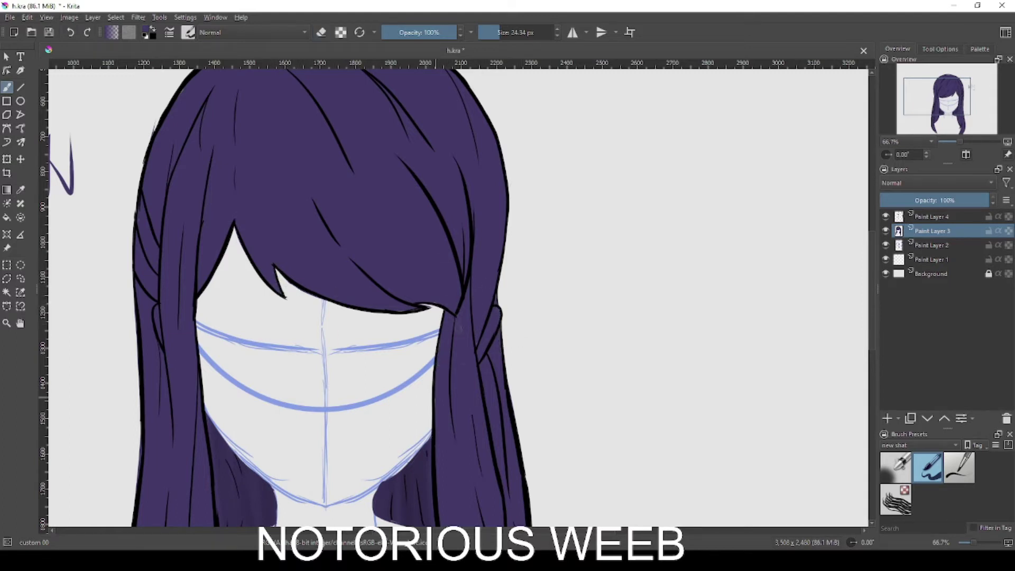
pyautogui.moveTo(446, 259); pyautogui.dragTo(448, 382)
pyautogui.moveTo(280, 153); pyautogui.dragTo(346, 147)
pyautogui.scroll(-3, 294, 166)
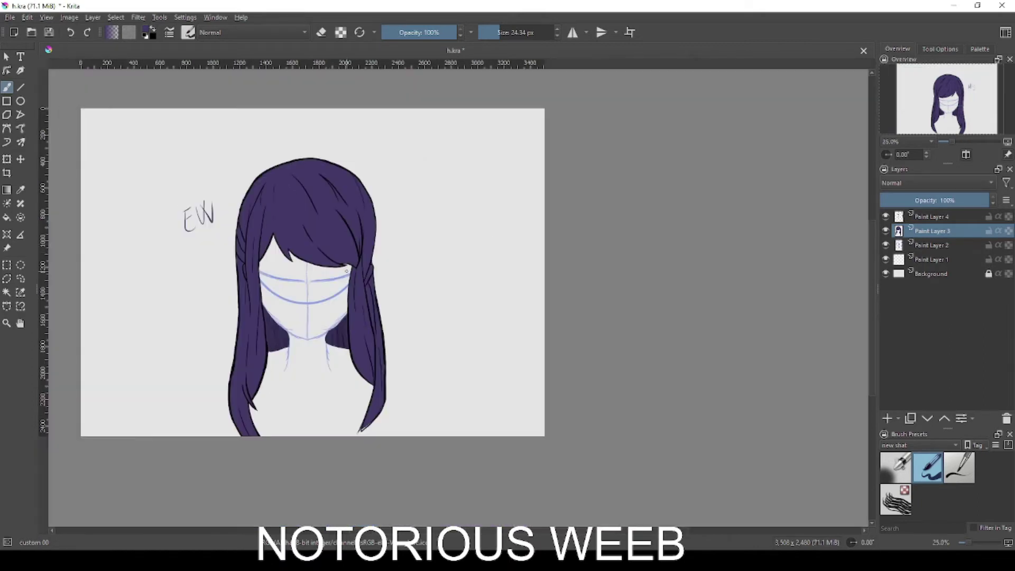
# - Erase the purple fill inside both ears on Paint Layer 3
pyautogui.scroll(4, 346, 299)
pyautogui.moveTo(303, 248); pyautogui.dragTo(384, 364)
pyautogui.scroll(2, 341, 335)
pyautogui.press('e')
pyautogui.moveTo(377, 267)
pyautogui.mouseDown()
pyautogui.moveTo(404, 400)
pyautogui.moveTo(383, 264)
pyautogui.moveTo(376, 312)
pyautogui.mouseUp()
pyautogui.hotkey('ctrl', 'z')
pyautogui.moveTo(626, 305)
pyautogui.mouseDown()
pyautogui.moveTo(351, 238)
pyautogui.moveTo(338, 325)
pyautogui.mouseUp()
pyautogui.press('e')
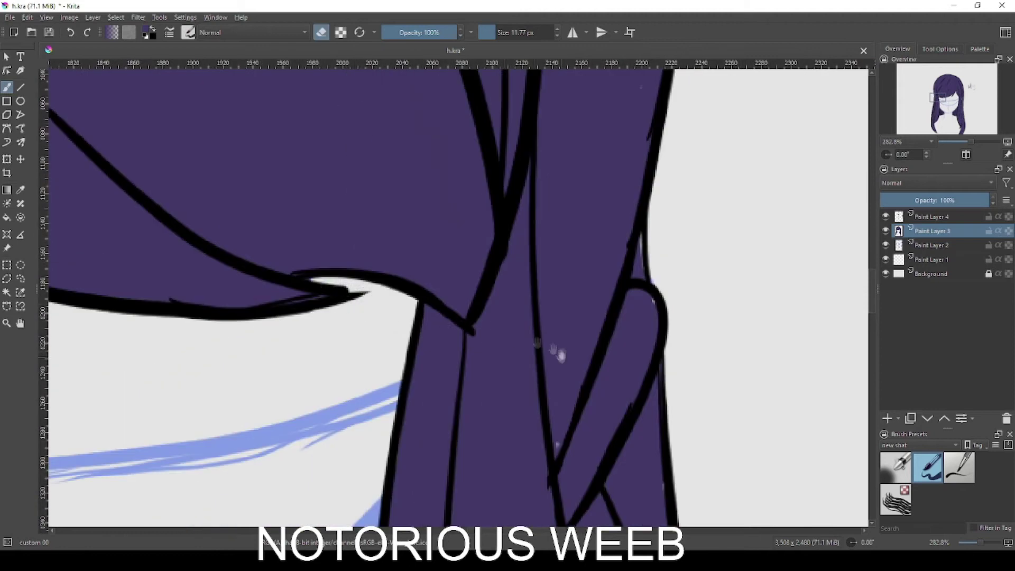
pyautogui.scroll(-3, 629, 318)
pyautogui.moveTo(608, 309)
pyautogui.mouseDown()
pyautogui.moveTo(567, 419)
pyautogui.moveTo(616, 338)
pyautogui.moveTo(570, 399)
pyautogui.moveTo(617, 231)
pyautogui.moveTo(641, 198)
pyautogui.moveTo(621, 333)
pyautogui.moveTo(639, 209)
pyautogui.mouseUp()
# - Choose the light skin tone Color 2 from the palette and try to fill the right ear with it
pyautogui.click(938, 48)
pyautogui.click(980, 48)
pyautogui.press('e')
pyautogui.press('f')
pyautogui.scroll(-4, 630, 315)
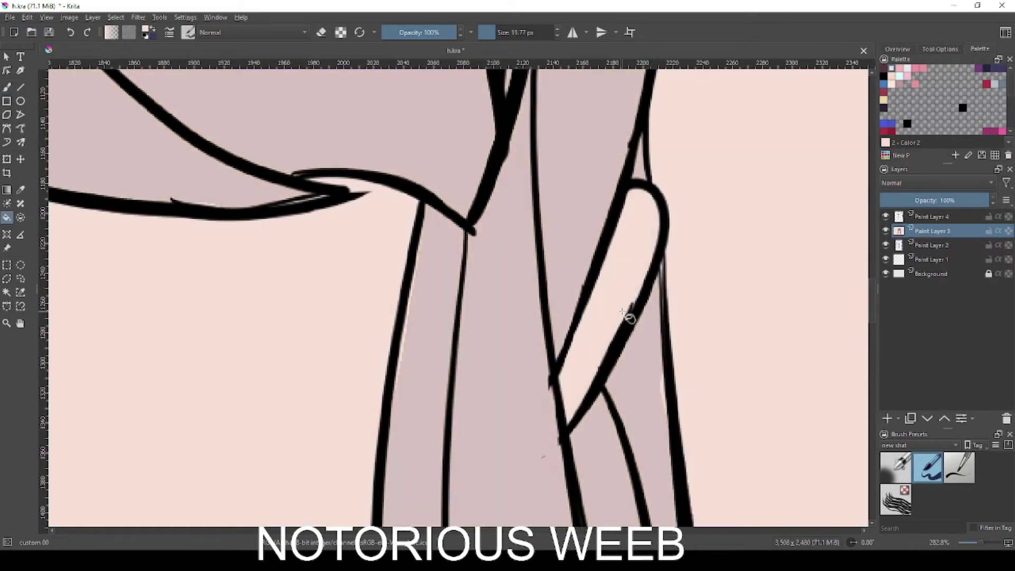
# - Select the unpainted area on Paint Layer 3 and paint the right ear with the light skin tone
pyautogui.press('w')
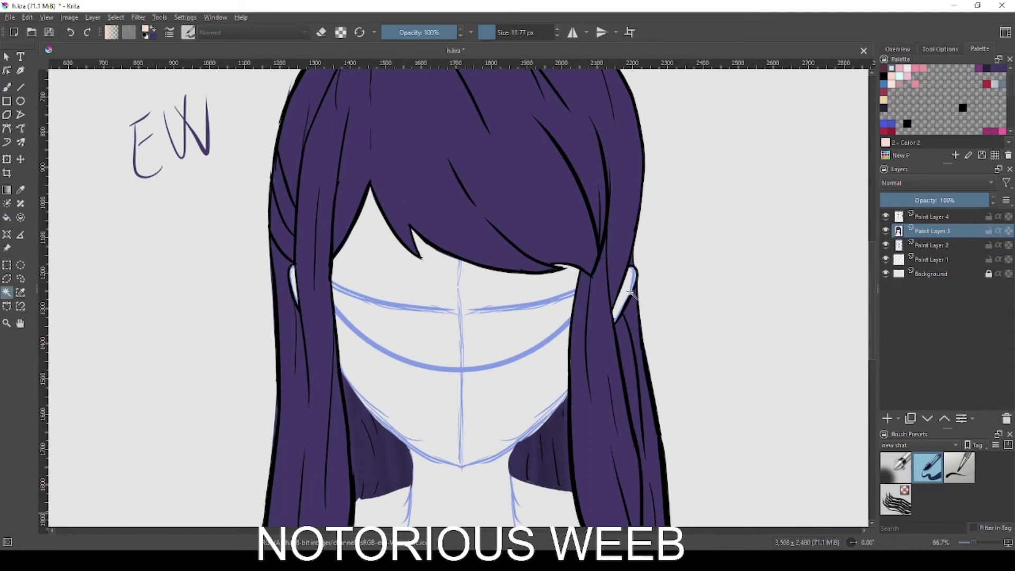
pyautogui.click(633, 293)
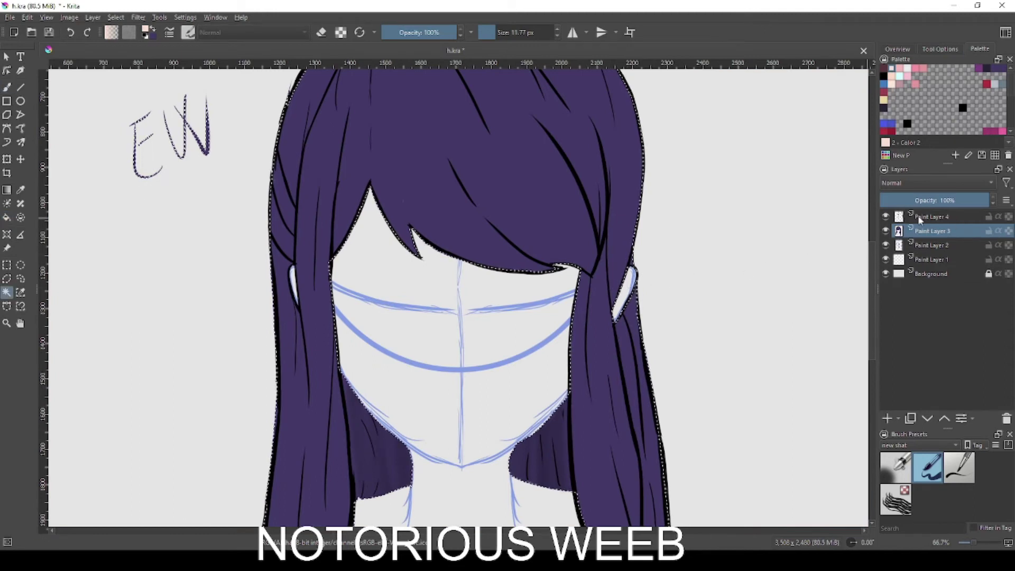
pyautogui.scroll(4, 629, 291)
pyautogui.press('b')
pyautogui.moveTo(553, 378)
pyautogui.mouseDown()
pyautogui.moveTo(555, 415)
pyautogui.moveTo(627, 204)
pyautogui.moveTo(608, 331)
pyautogui.mouseUp()
# - Select the inside of the left ear, paint it with the light skin tone, and clear the selection
pyautogui.moveTo(283, 394); pyautogui.dragTo(660, 391)
pyautogui.moveTo(100, 333); pyautogui.dragTo(840, 388)
pyautogui.press('w')
pyautogui.click(309, 317)
pyautogui.press('b')
pyautogui.moveTo(302, 259)
pyautogui.mouseDown()
pyautogui.moveTo(324, 386)
pyautogui.moveTo(306, 254)
pyautogui.mouseUp()
pyautogui.hotkey('ctrl', 'shift', 'a')
# - On Paint Layer 4, touch up the top of the left ear's outline in black
pyautogui.press('e')
pyautogui.press('pageup')
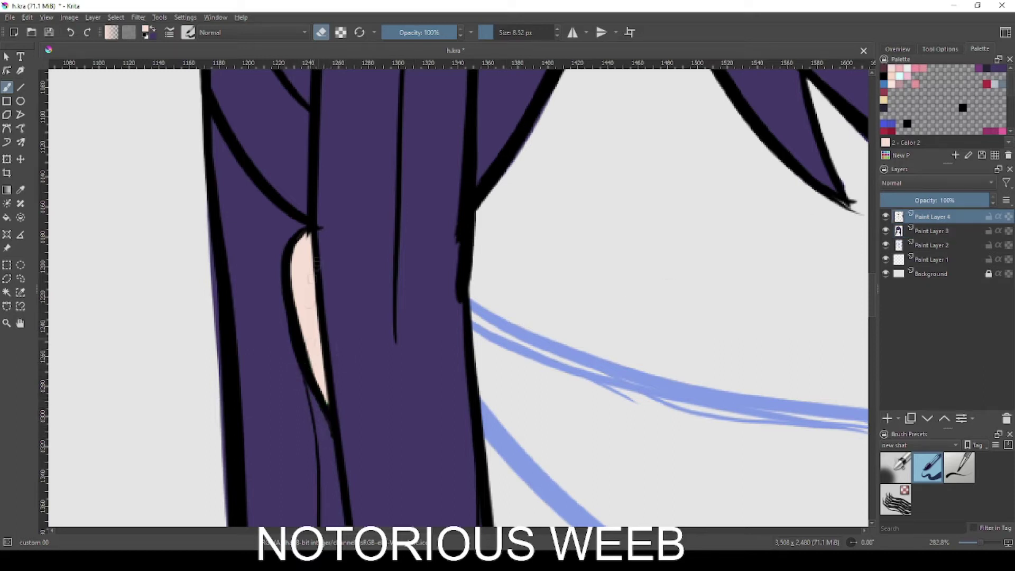
pyautogui.press('e')
pyautogui.rightClick(205, 249)
pyautogui.click(225, 280)
pyautogui.moveTo(294, 250); pyautogui.dragTo(317, 239)
# - Erase stray ink around the fringe's small pointed notch and try erasing near the right ear
pyautogui.moveTo(643, 272)
pyautogui.mouseDown()
pyautogui.moveTo(437, 291)
pyautogui.moveTo(166, 390)
pyautogui.mouseUp()
pyautogui.press('e')
pyautogui.moveTo(382, 321); pyautogui.dragTo(363, 293)
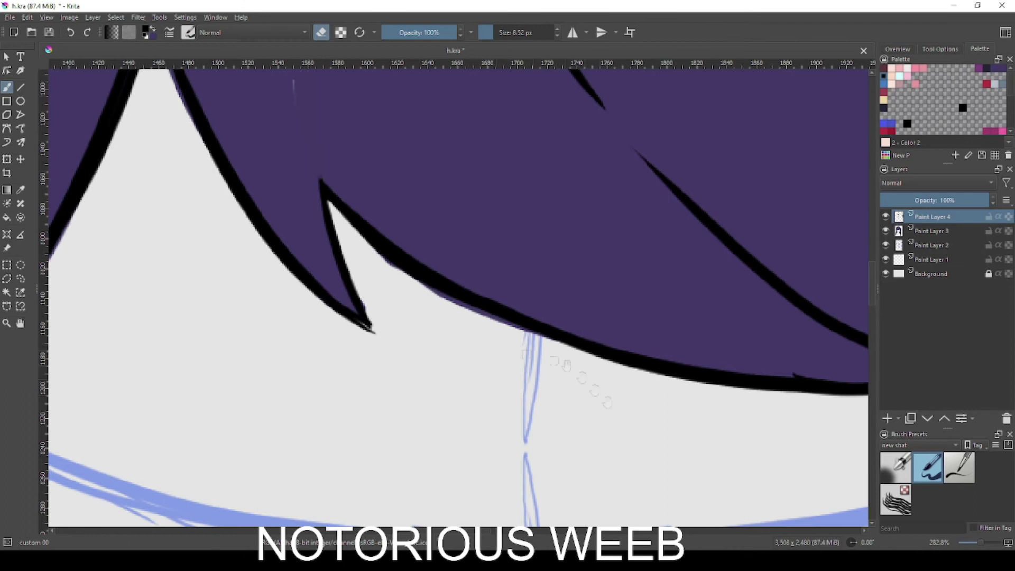
pyautogui.moveTo(761, 455); pyautogui.dragTo(109, 282)
pyautogui.moveTo(599, 303)
pyautogui.mouseDown()
pyautogui.moveTo(568, 389)
pyautogui.moveTo(561, 376)
pyautogui.mouseUp()
pyautogui.hotkey('ctrl', 'z')
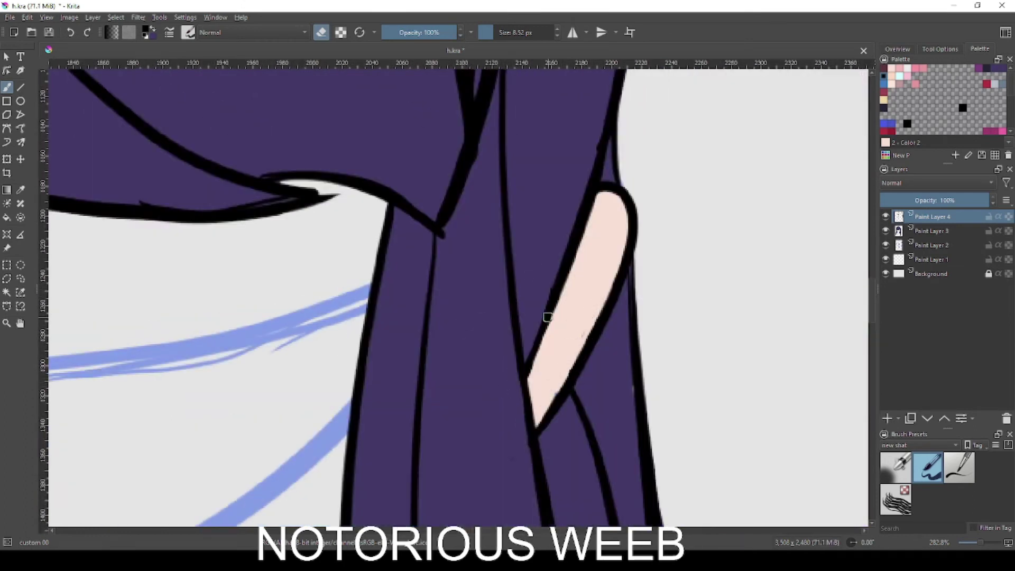
# - Add a new paint layer above Paint Layer 4 and turn on horizontal mirror painting for the face
pyautogui.scroll(-8, 548, 318)
pyautogui.scroll(3, 486, 323)
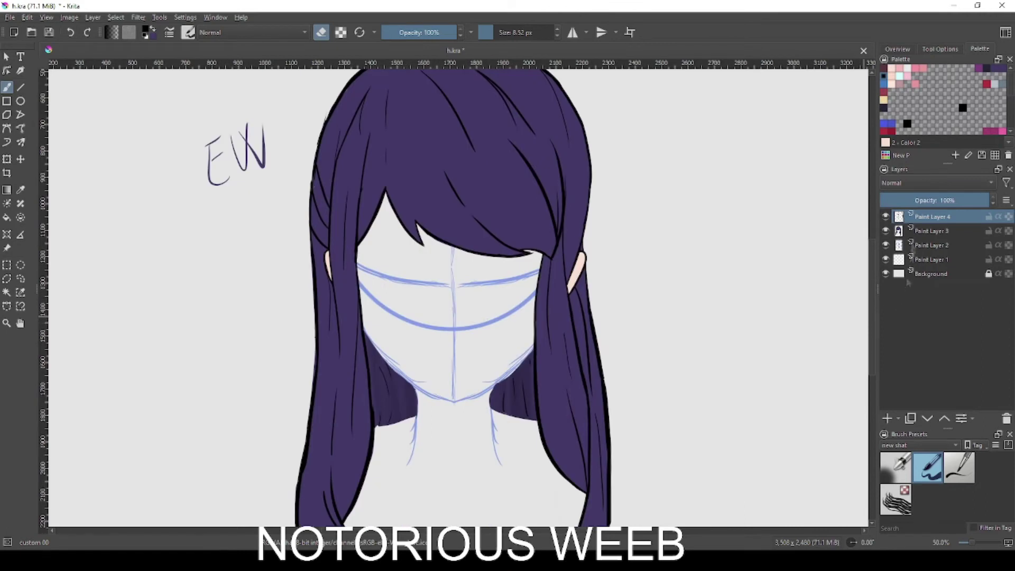
pyautogui.click(874, 417)
pyautogui.scroll(-3, 571, 204)
pyautogui.moveTo(587, 201); pyautogui.dragTo(612, 411)
pyautogui.scroll(3, 612, 410)
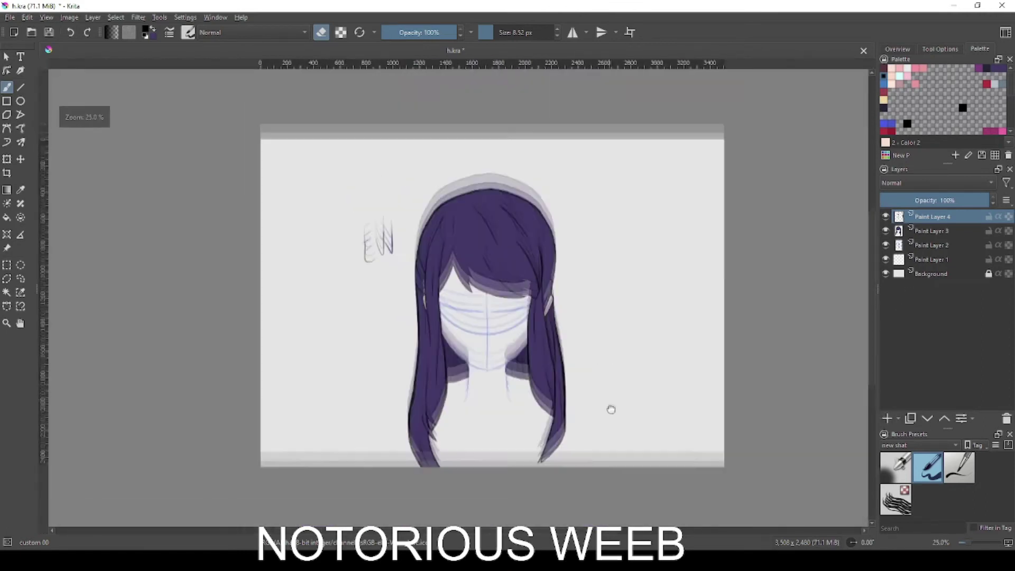
pyautogui.moveTo(603, 371); pyautogui.dragTo(641, 419)
pyautogui.click(887, 418)
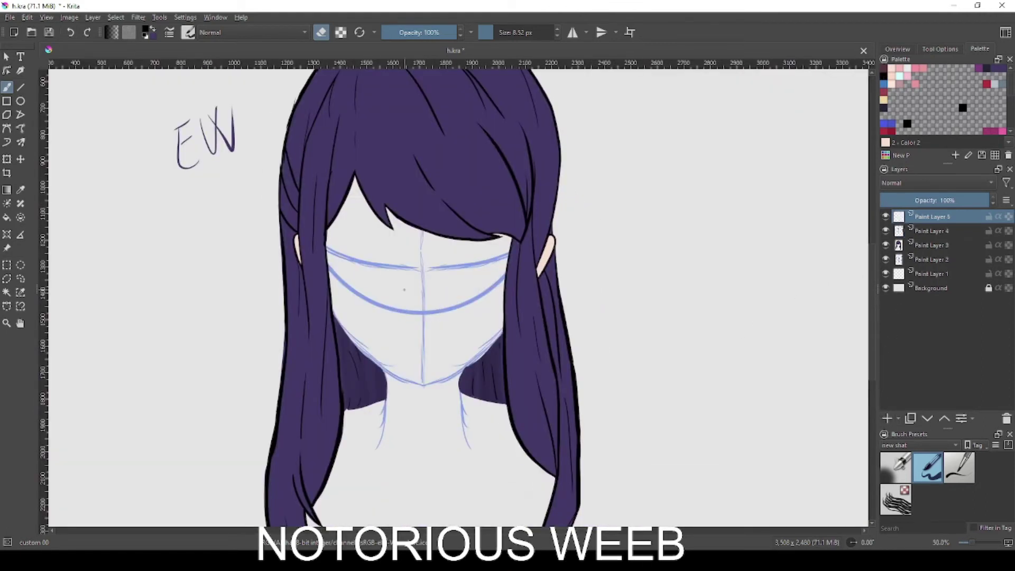
pyautogui.scroll(1, 404, 290)
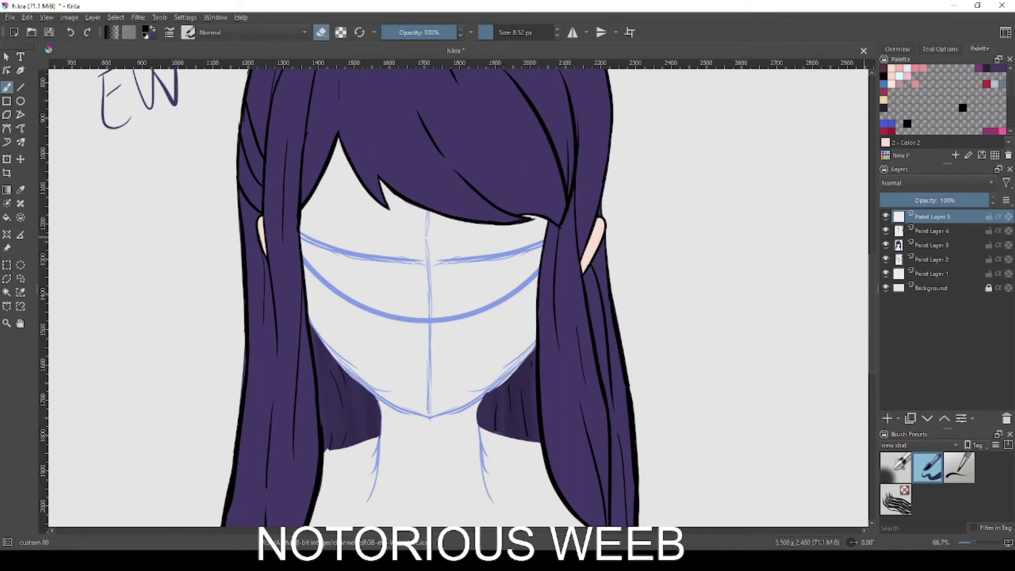
pyautogui.scroll(2, 501, 259)
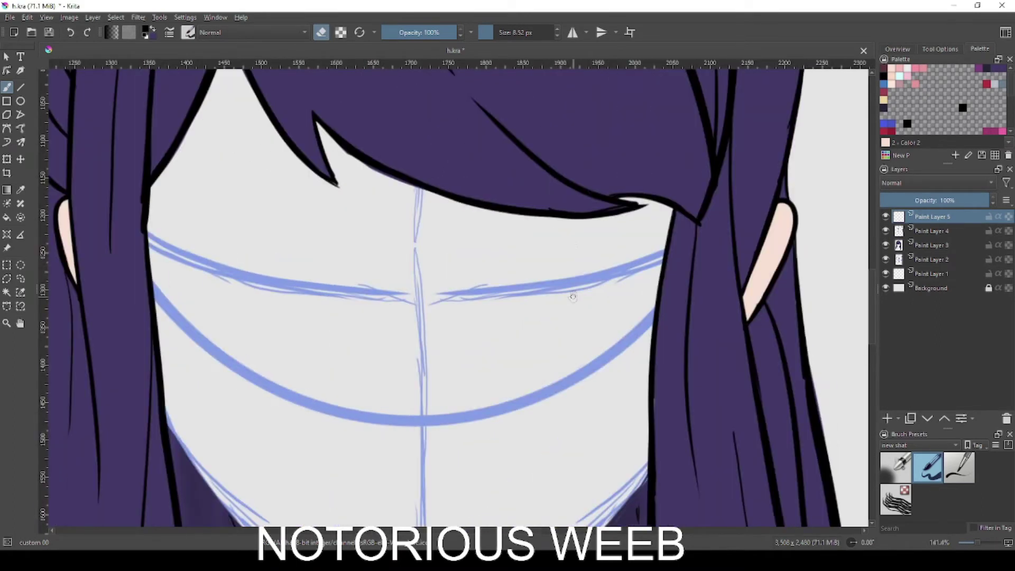
pyautogui.click(573, 33)
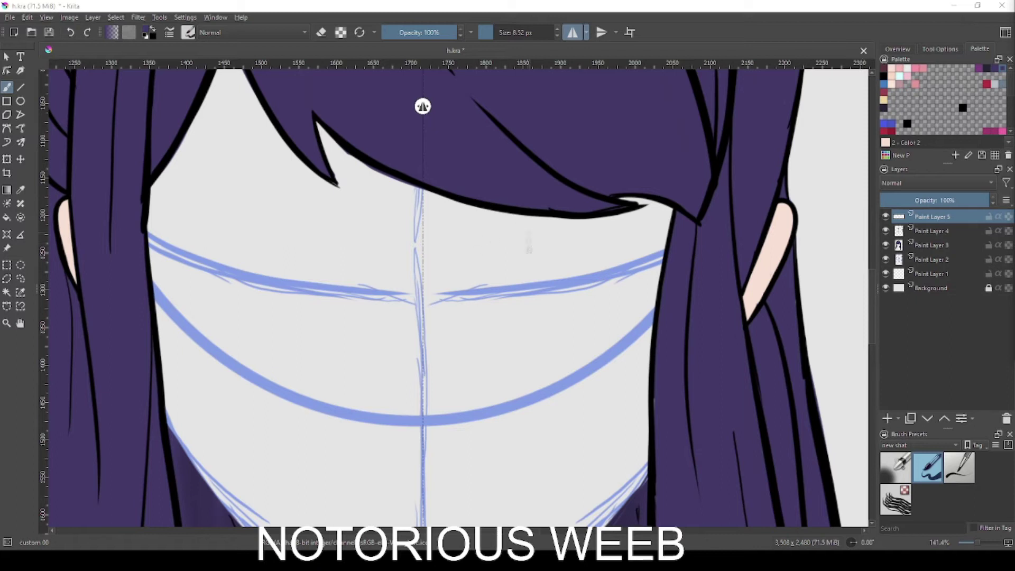
# - Draw a mirrored pair of tall black ovals for the irises, redrawing them lower and slightly wider
pyautogui.moveTo(247, 245); pyautogui.dragTo(247, 240)
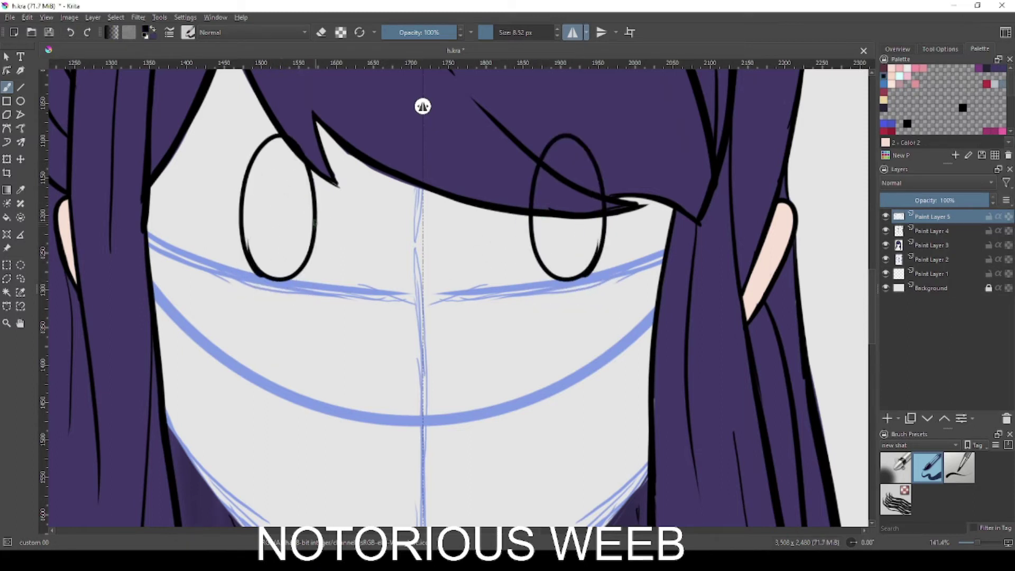
pyautogui.hotkey('ctrl', 'z')
pyautogui.moveTo(290, 170); pyautogui.dragTo(287, 185)
# - Draw a short, slightly arched lower eyelid line across the base of each iris oval, undoing unwanted strokes
pyautogui.moveTo(427, 251); pyautogui.dragTo(426, 272)
pyautogui.press('e')
pyautogui.moveTo(265, 346); pyautogui.dragTo(241, 294)
pyautogui.hotkey('ctrl', 'z')
pyautogui.hotkey('ctrl', 'z')
pyautogui.moveTo(264, 343)
pyautogui.mouseDown()
pyautogui.moveTo(244, 317)
pyautogui.moveTo(324, 338)
pyautogui.mouseUp()
pyautogui.hotkey('ctrl', 'z')
pyautogui.press('e')
pyautogui.hotkey('ctrl', 'z')
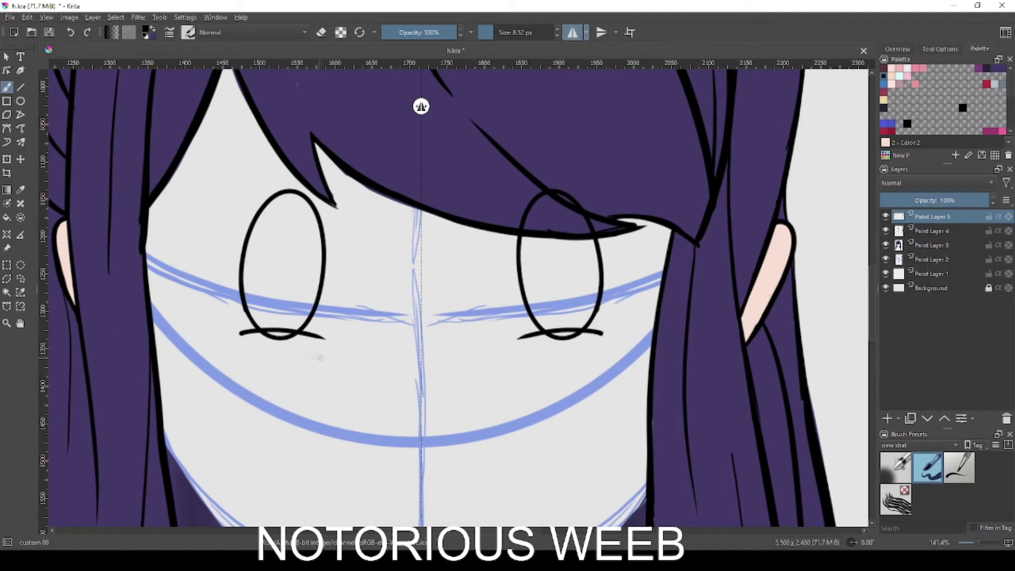
# - Draw a mirrored curved line for each eye's outer side, rising outward from beside the lower eyelid
pyautogui.moveTo(230, 332)
pyautogui.mouseDown()
pyautogui.moveTo(199, 255)
pyautogui.moveTo(210, 307)
pyautogui.moveTo(195, 228)
pyautogui.mouseUp()
pyautogui.hotkey('ctrl', 'z')
pyautogui.hotkey('ctrl', 'z')
pyautogui.moveTo(231, 333); pyautogui.dragTo(186, 222)
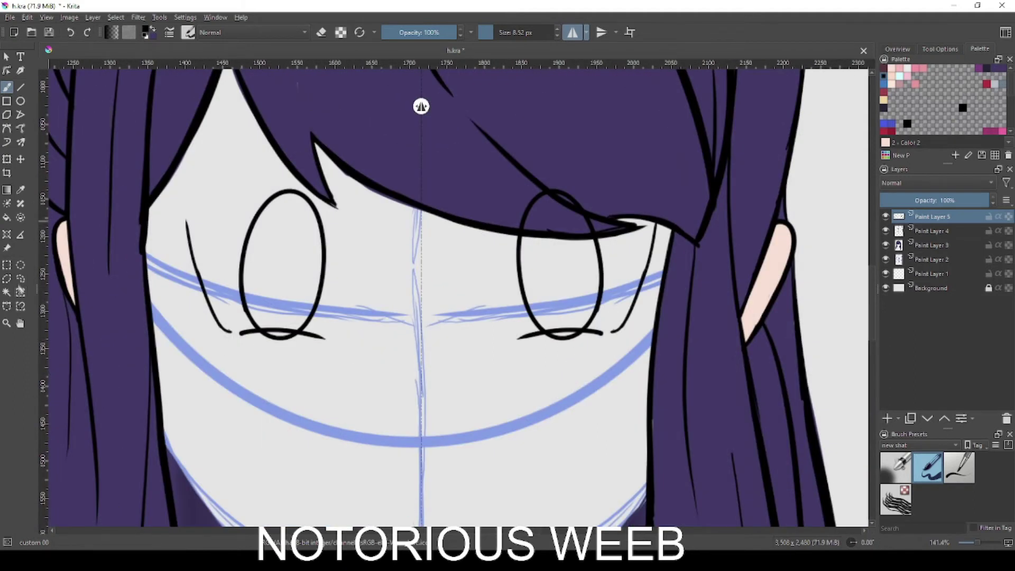
# - Select the left eye's outer line, move it slightly downward, and clear the selection
pyautogui.click(20, 279)
pyautogui.moveTo(163, 218)
pyautogui.mouseDown()
pyautogui.moveTo(241, 307)
pyautogui.moveTo(239, 331)
pyautogui.moveTo(162, 218)
pyautogui.moveTo(212, 294)
pyautogui.mouseUp()
pyautogui.click(20, 159)
pyautogui.click(20, 265)
pyautogui.rightClick(109, 250)
pyautogui.click(158, 285)
pyautogui.press('b')
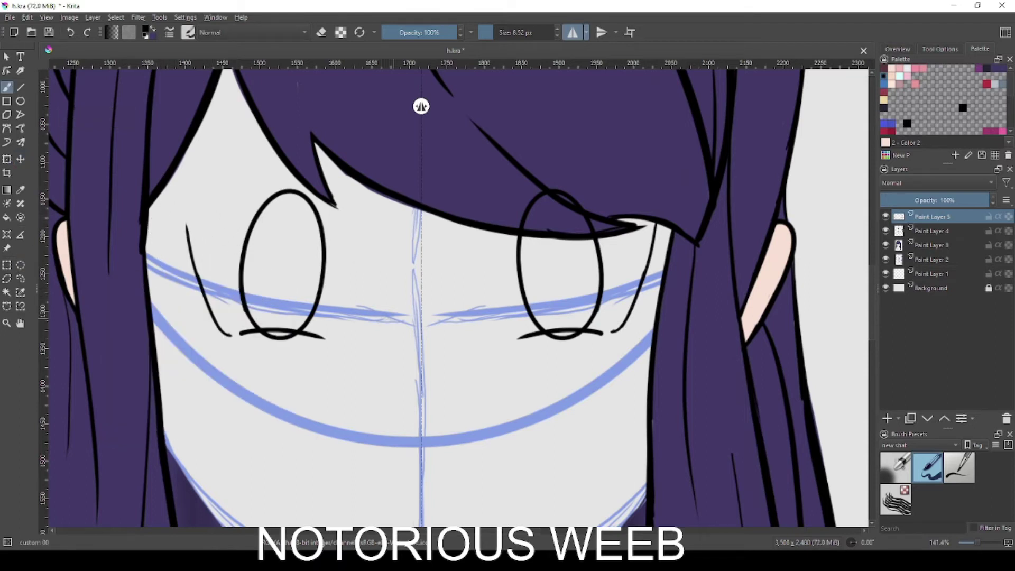
# - Draw mirrored curved upper eyelid lines above the irises with a pointed spike at each outer corner, redoing unwanted strokes
pyautogui.moveTo(200, 279)
pyautogui.mouseDown()
pyautogui.moveTo(245, 216)
pyautogui.moveTo(354, 231)
pyautogui.mouseUp()
pyautogui.hotkey('ctrl', 'z')
pyautogui.moveTo(231, 216)
pyautogui.mouseDown()
pyautogui.moveTo(353, 248)
pyautogui.moveTo(350, 237)
pyautogui.moveTo(364, 241)
pyautogui.moveTo(344, 204)
pyautogui.mouseUp()
pyautogui.hotkey('ctrl', 'z')
pyautogui.moveTo(196, 278); pyautogui.dragTo(176, 196)
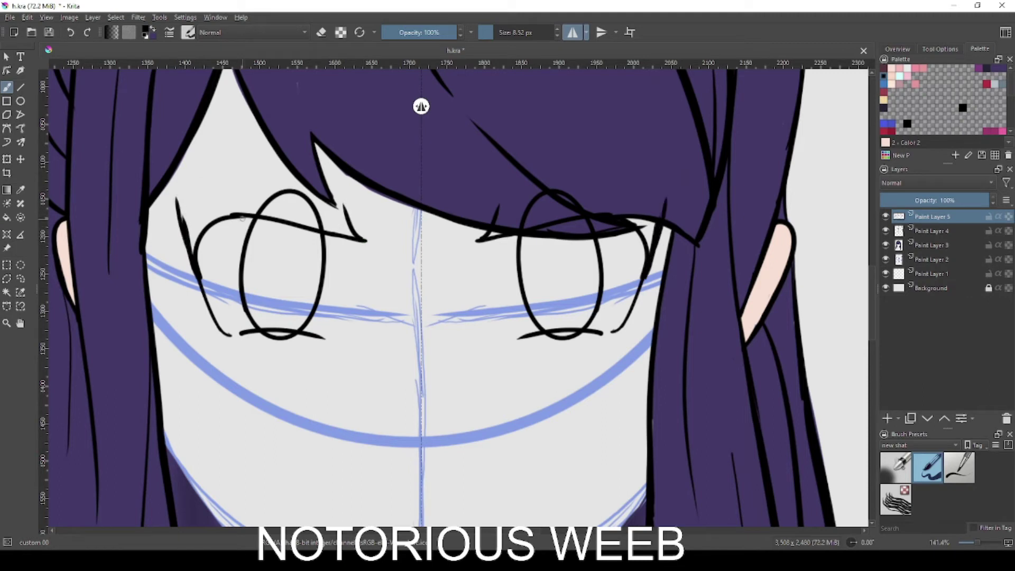
# - Outline the top and outer edges of the mirrored upper lashes and fill the right-hand eye's lash shape with black
pyautogui.press('m')
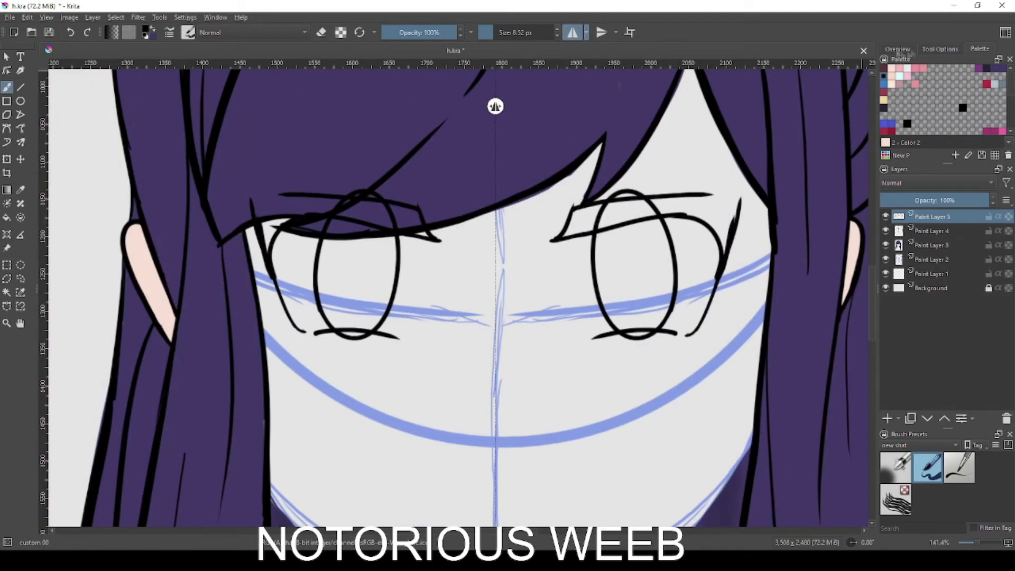
pyautogui.click(899, 49)
pyautogui.hotkey('ctrl', 'z')
pyautogui.moveTo(582, 204)
pyautogui.mouseDown()
pyautogui.moveTo(751, 184)
pyautogui.moveTo(711, 188)
pyautogui.moveTo(743, 193)
pyautogui.mouseUp()
pyautogui.hotkey('ctrl', 'z')
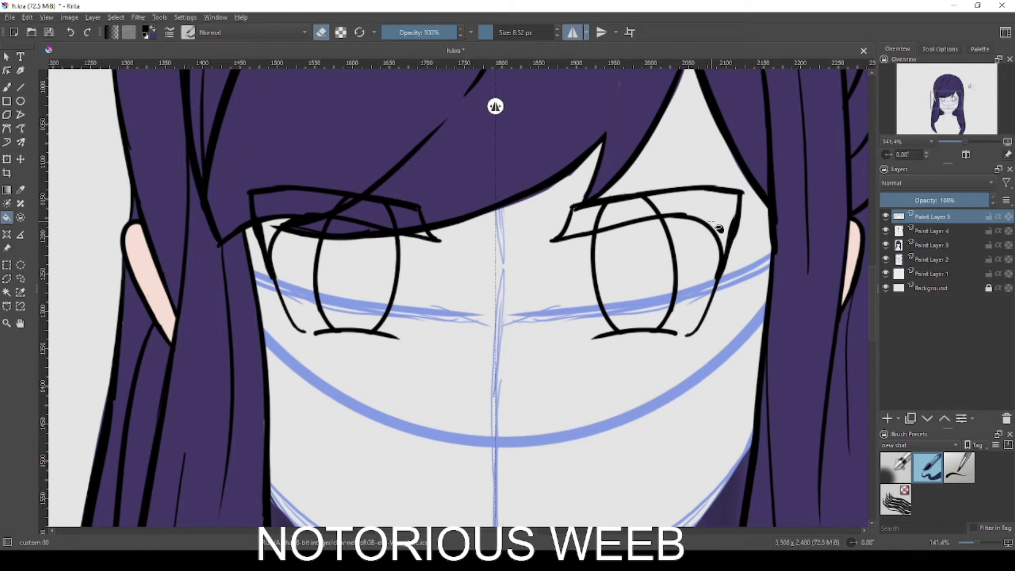
pyautogui.moveTo(718, 221); pyautogui.dragTo(566, 227)
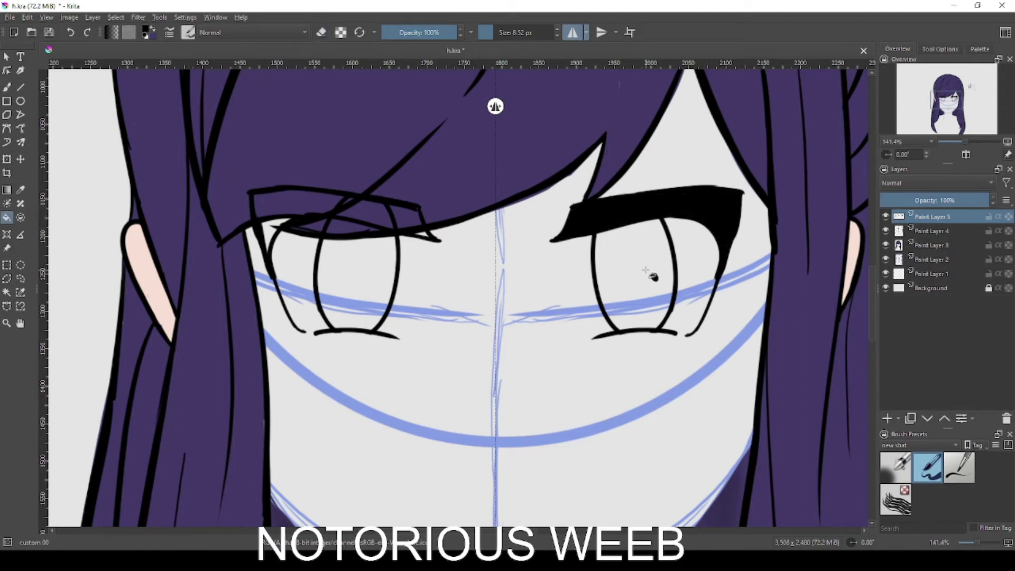
# - Draw a solid black oval pupil surrounded by a thin inner ring in each iris
pyautogui.moveTo(628, 262); pyautogui.dragTo(633, 284)
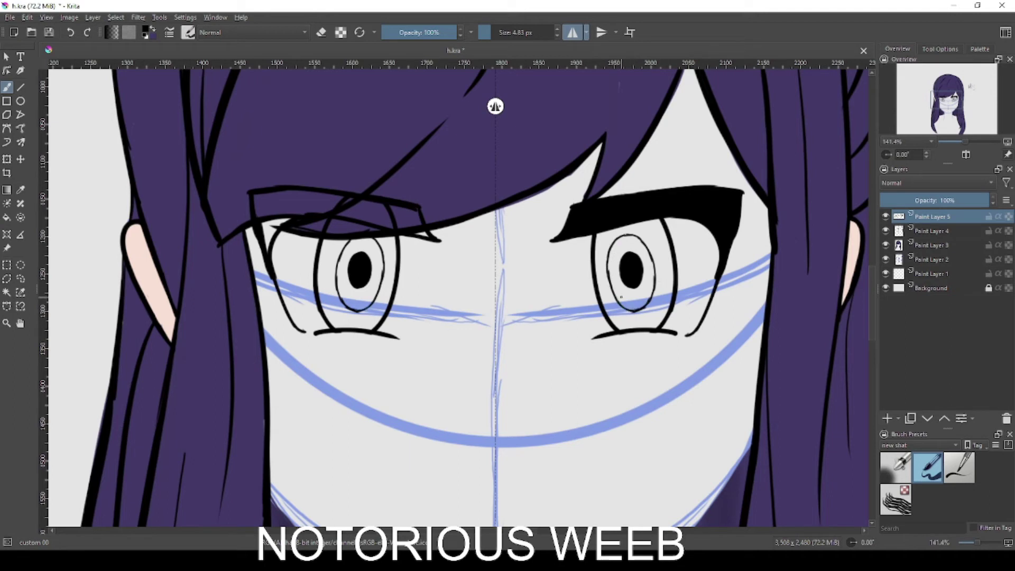
pyautogui.press('f')
pyautogui.click(671, 264)
pyautogui.hotkey('ctrl', 'z')
# - Select the areas inside the irises, airbrush a soft black gradient over their upper part, and clear the selection
pyautogui.press('w')
pyautogui.click(658, 268)
pyautogui.keyDown('shift'); pyautogui.click(335, 260); pyautogui.keyUp('shift')
pyautogui.keyDown('shift'); pyautogui.click(342, 280); pyautogui.keyUp('shift')
pyautogui.keyDown('shift'); pyautogui.click(649, 275); pyautogui.keyUp('shift')
pyautogui.click(901, 468)
pyautogui.moveTo(638, 198)
pyautogui.mouseDown()
pyautogui.moveTo(583, 275)
pyautogui.moveTo(586, 257)
pyautogui.moveTo(695, 273)
pyautogui.moveTo(687, 299)
pyautogui.moveTo(570, 278)
pyautogui.moveTo(689, 269)
pyautogui.moveTo(642, 310)
pyautogui.moveTo(639, 248)
pyautogui.moveTo(578, 304)
pyautogui.moveTo(700, 251)
pyautogui.moveTo(631, 277)
pyautogui.moveTo(695, 269)
pyautogui.moveTo(618, 219)
pyautogui.moveTo(574, 304)
pyautogui.moveTo(649, 248)
pyautogui.moveTo(562, 288)
pyautogui.moveTo(704, 316)
pyautogui.mouseUp()
pyautogui.click(7, 293)
pyautogui.rightClick(557, 332)
pyautogui.click(582, 357)
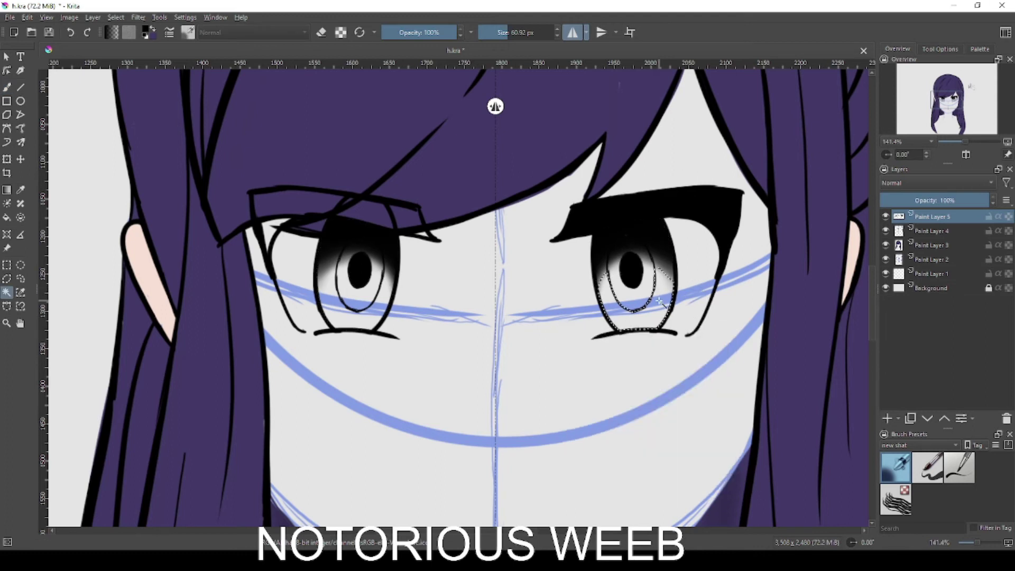
pyautogui.scroll(1, 645, 290)
pyautogui.scroll(-1, 643, 290)
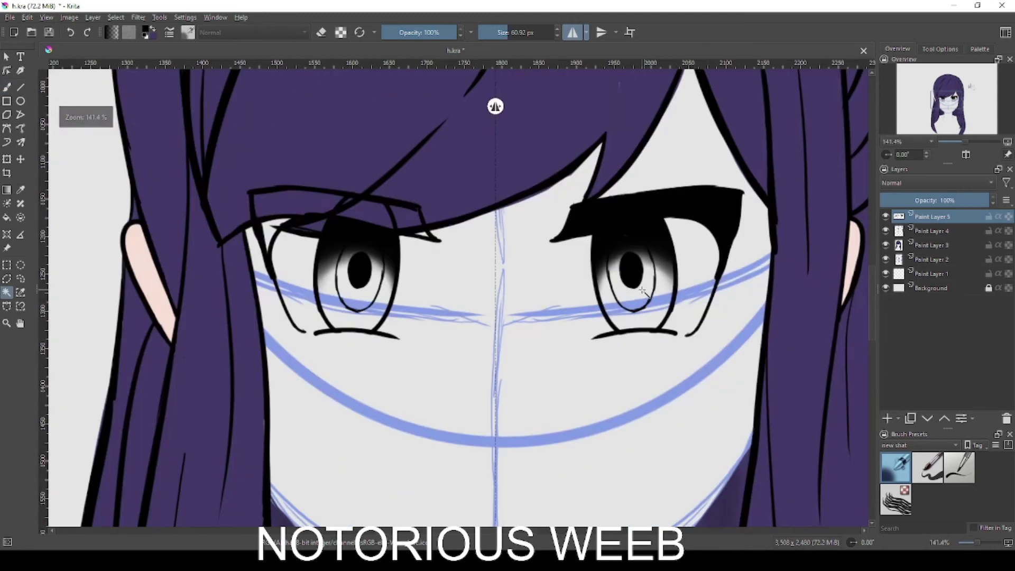
# - Add a new paint layer beneath the eye line art and paint the whites of both eyes on it in white
pyautogui.click(888, 419)
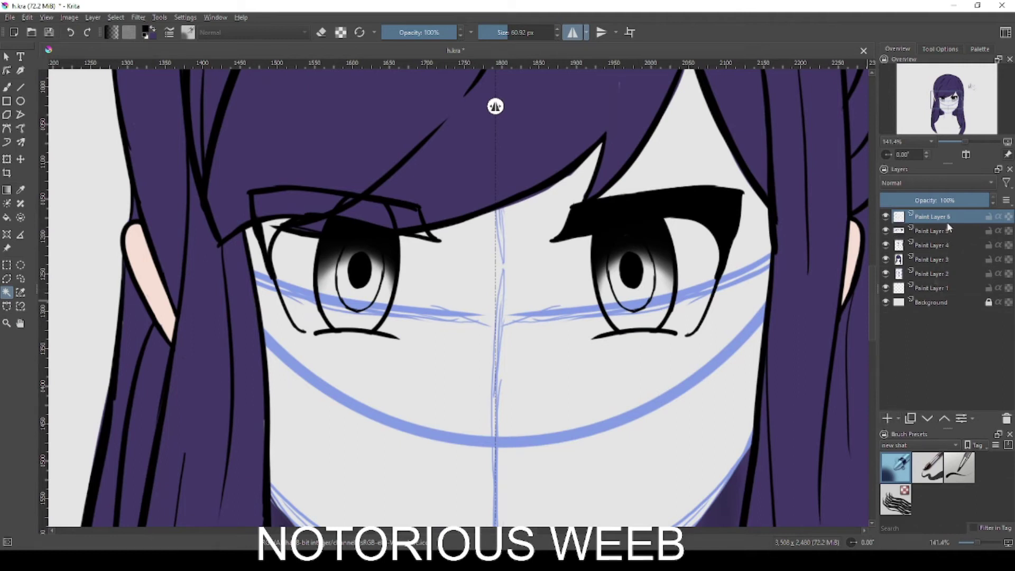
pyautogui.moveTo(948, 219); pyautogui.dragTo(947, 238)
pyautogui.press('b')
pyautogui.press('/')
pyautogui.rightClick(639, 345)
pyautogui.click(612, 343)
pyautogui.rightClick(614, 342)
pyautogui.moveTo(707, 254); pyautogui.dragTo(678, 227)
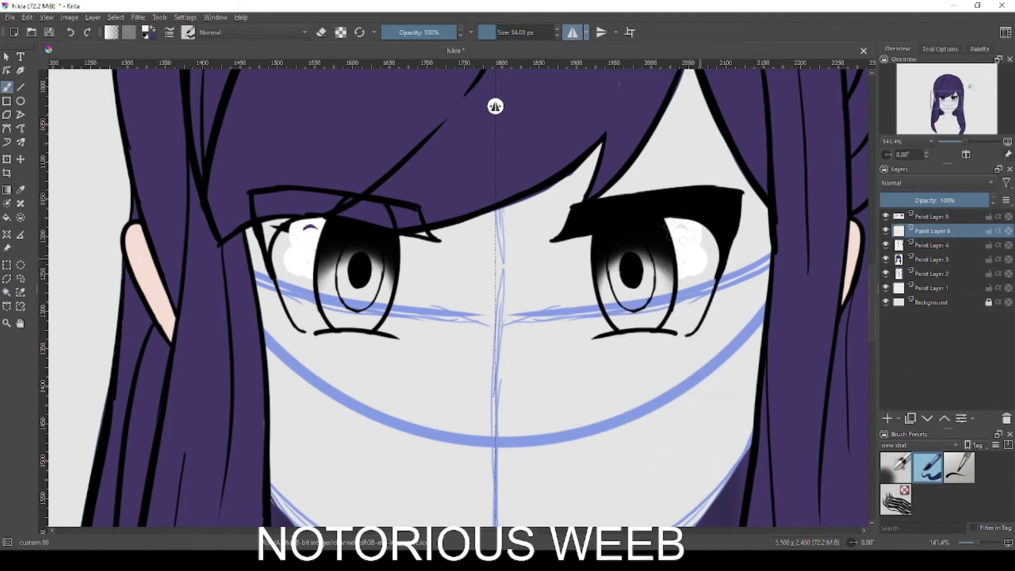
pyautogui.keyDown('shift'); pyautogui.moveTo(597, 255); pyautogui.dragTo(646, 257); pyautogui.keyUp('shift')
pyautogui.moveTo(661, 279)
pyautogui.mouseDown()
pyautogui.moveTo(677, 239)
pyautogui.moveTo(694, 241)
pyautogui.moveTo(689, 307)
pyautogui.moveTo(608, 293)
pyautogui.mouseUp()
pyautogui.hotkey('ctrl', 'z')
pyautogui.moveTo(680, 239)
pyautogui.mouseDown()
pyautogui.moveTo(628, 246)
pyautogui.moveTo(686, 313)
pyautogui.moveTo(693, 249)
pyautogui.moveTo(603, 312)
pyautogui.moveTo(579, 249)
pyautogui.moveTo(571, 317)
pyautogui.moveTo(582, 238)
pyautogui.moveTo(576, 264)
pyautogui.mouseUp()
# - Erase the excess white along the inner edges of both eyes to shape a clean curve
pyautogui.press('e')
pyautogui.press('[')
pyautogui.press('[')
pyautogui.press('[')
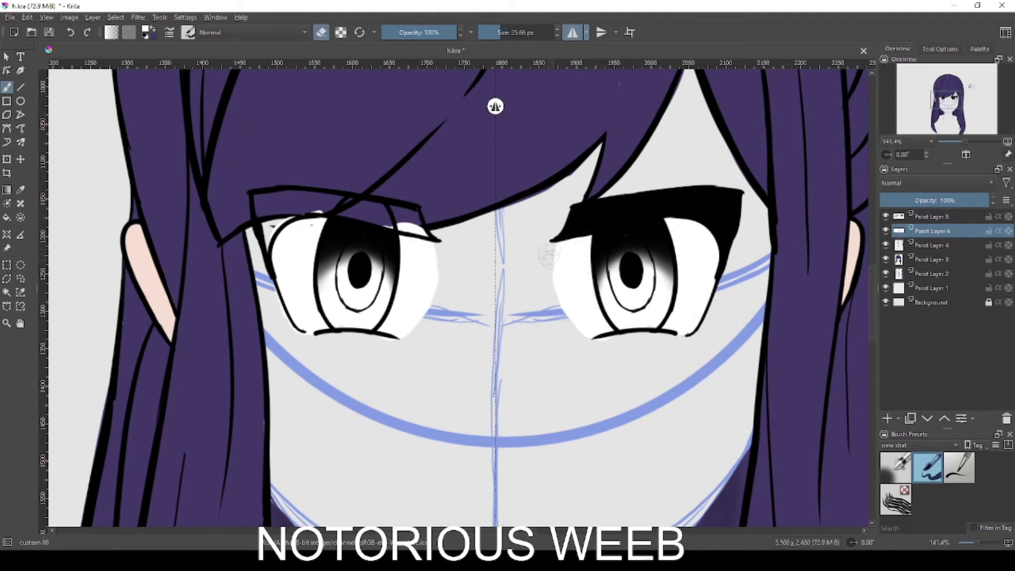
pyautogui.moveTo(586, 344); pyautogui.dragTo(549, 254)
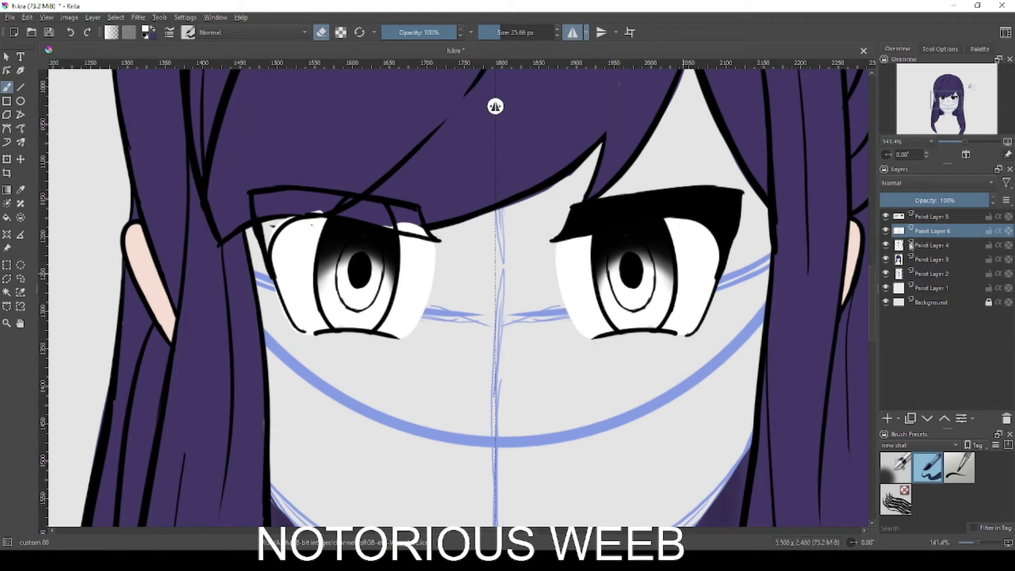
pyautogui.press('w')
pyautogui.click(733, 227)
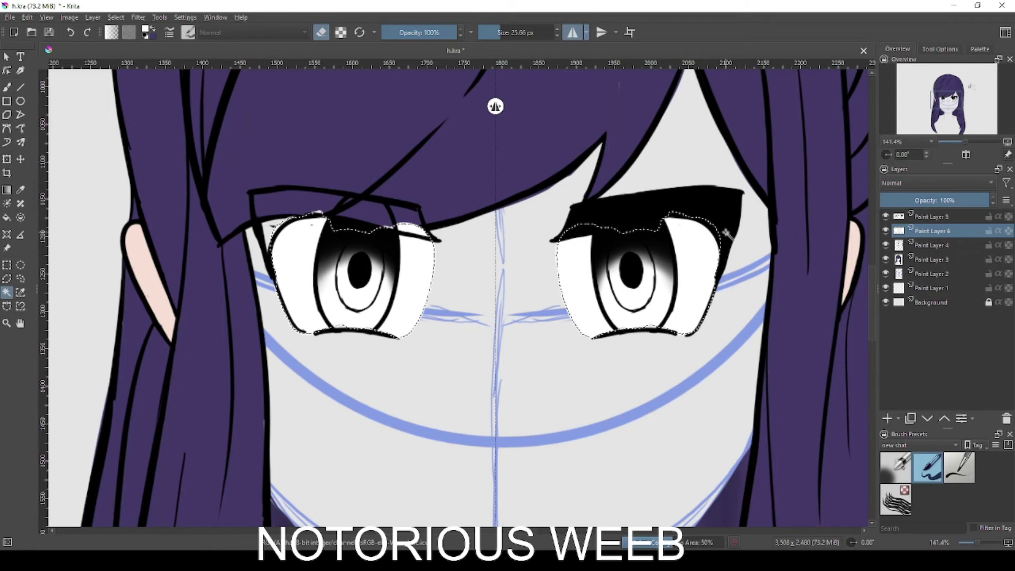
pyautogui.click(925, 219)
pyautogui.click(736, 230)
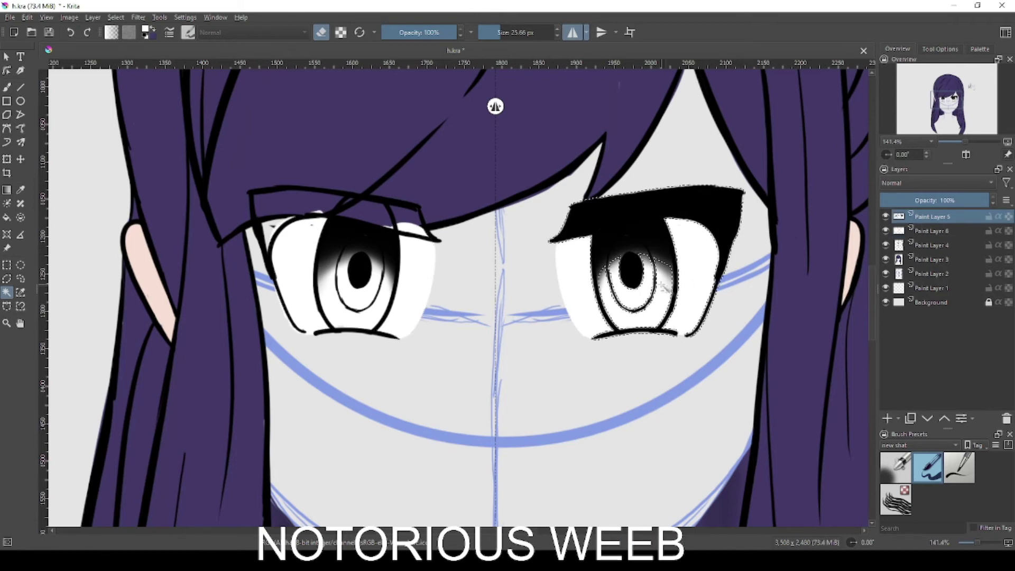
pyautogui.keyDown('shift'); pyautogui.click(614, 268); pyautogui.keyUp('shift')
pyautogui.keyDown('shift'); pyautogui.click(604, 271); pyautogui.keyUp('shift')
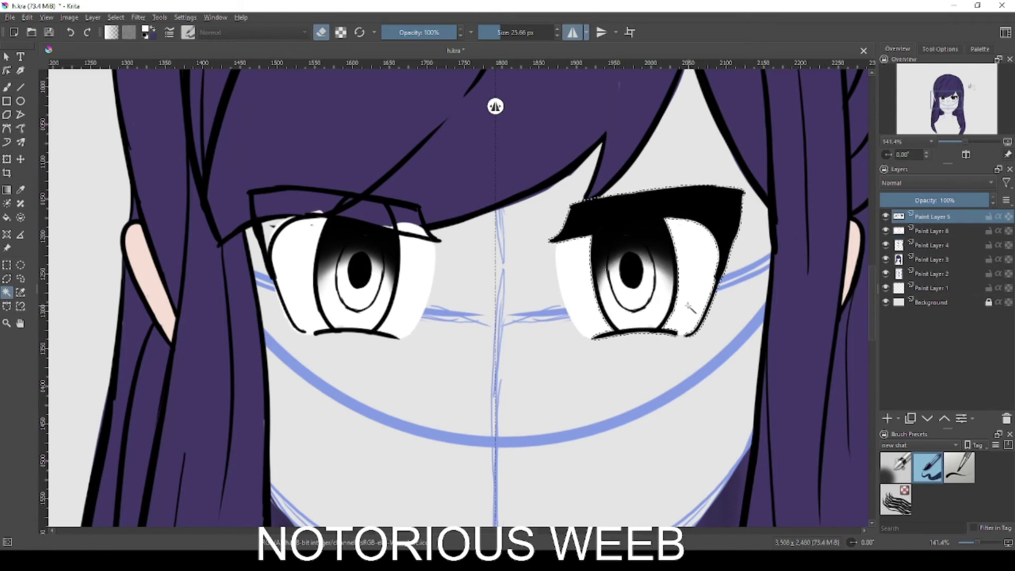
pyautogui.rightClick(598, 266)
pyautogui.click(618, 286)
pyautogui.click(920, 231)
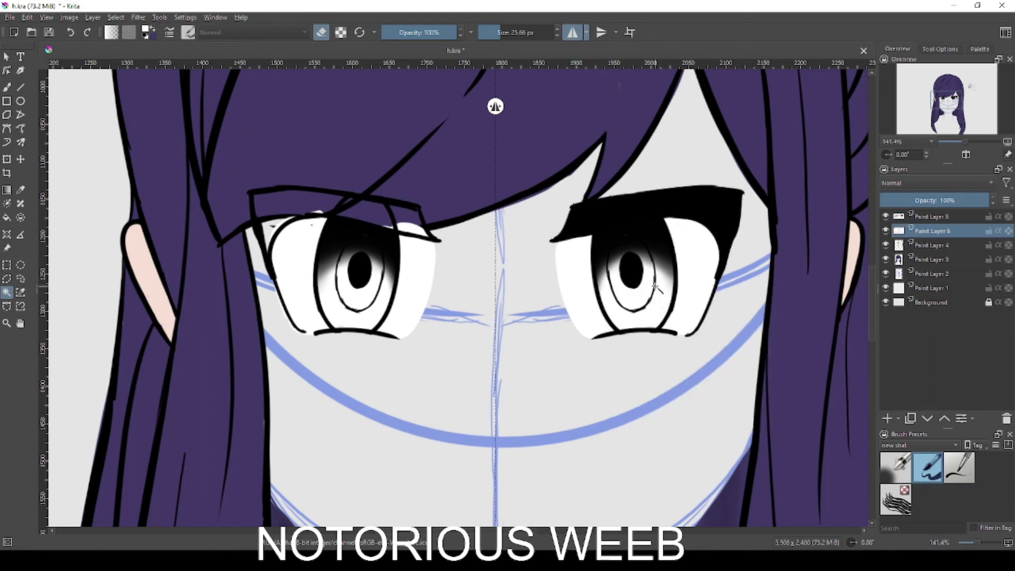
# - Paint both irises dark purple with palette Color 18 on the layer holding the eye whites
pyautogui.scroll(3, 656, 286)
pyautogui.click(976, 50)
pyautogui.rightClick(550, 247)
pyautogui.click(623, 244)
pyautogui.press('b')
pyautogui.rightClick(611, 302)
pyautogui.click(580, 304)
pyautogui.click(586, 303)
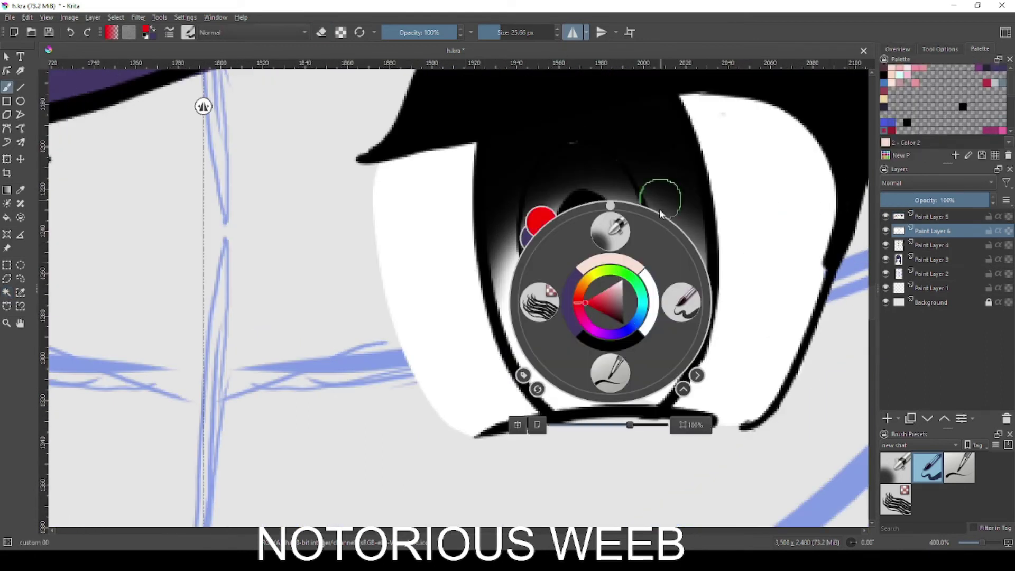
pyautogui.click(1001, 68)
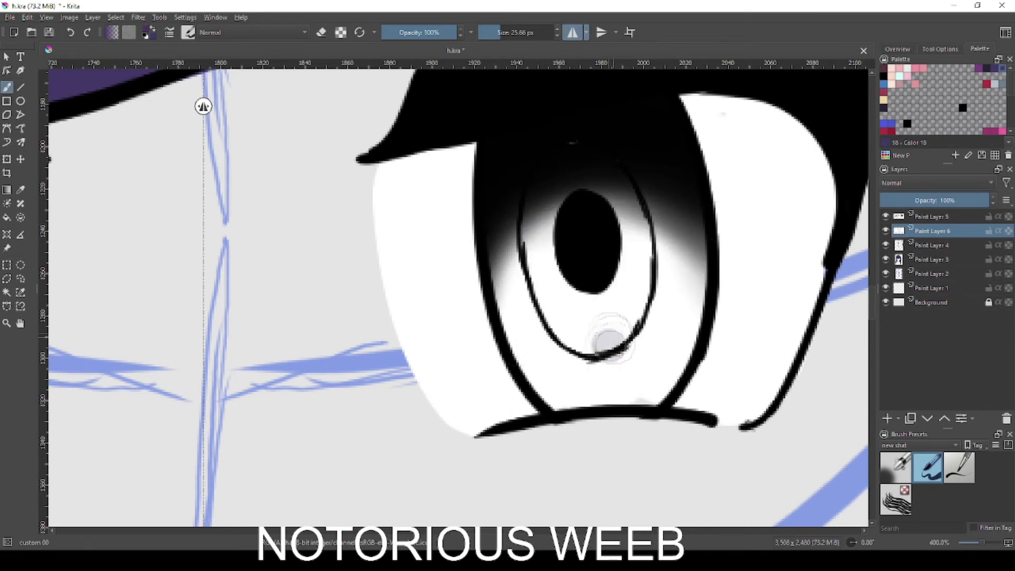
pyautogui.moveTo(607, 340); pyautogui.dragTo(607, 157)
pyautogui.moveTo(597, 291)
pyautogui.mouseDown()
pyautogui.moveTo(511, 317)
pyautogui.moveTo(572, 396)
pyautogui.moveTo(630, 397)
pyautogui.moveTo(661, 201)
pyautogui.moveTo(687, 370)
pyautogui.mouseUp()
pyautogui.scroll(-3, 612, 297)
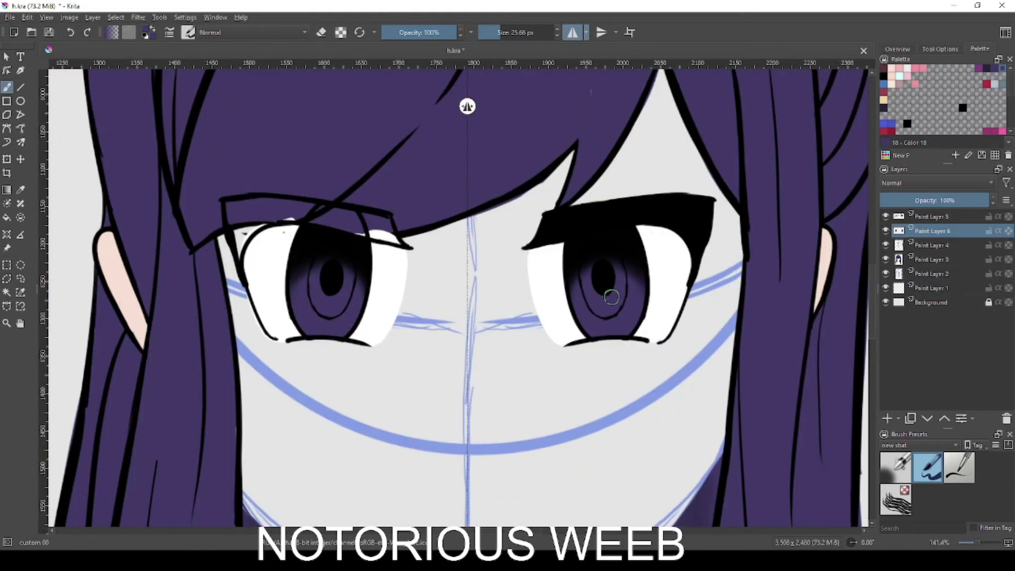
# - Fill every section of the left-hand eye's upper lash with black on the eye line layer
pyautogui.press('f')
pyautogui.click(382, 227)
pyautogui.hotkey('ctrl', 'z')
pyautogui.press('pageup')
pyautogui.click(367, 223)
pyautogui.hotkey('ctrl', 'z')
pyautogui.click(385, 225)
pyautogui.rightClick(364, 247)
pyautogui.click(375, 245)
pyautogui.click(343, 219)
pyautogui.click(384, 226)
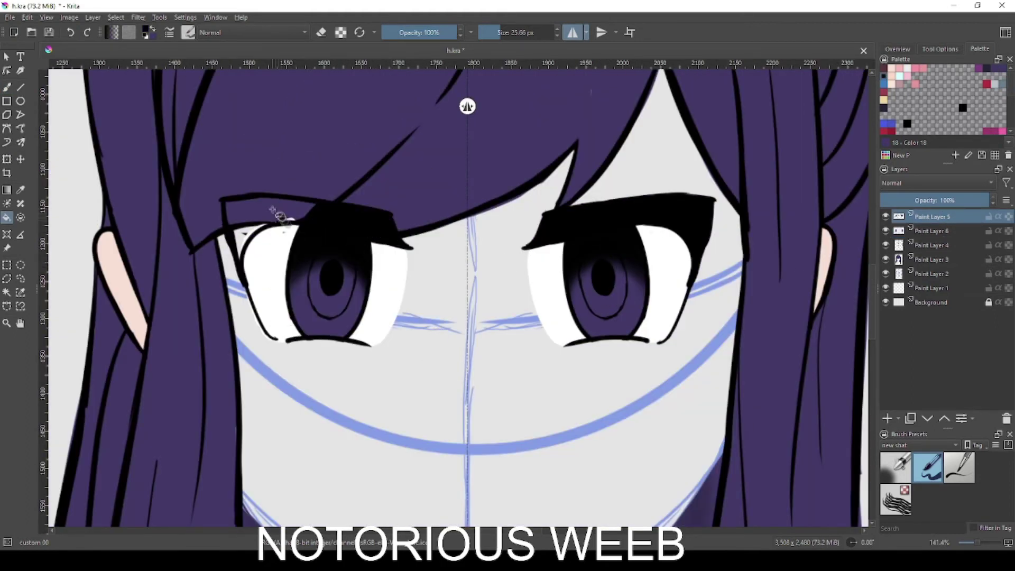
pyautogui.click(278, 214)
pyautogui.press('b')
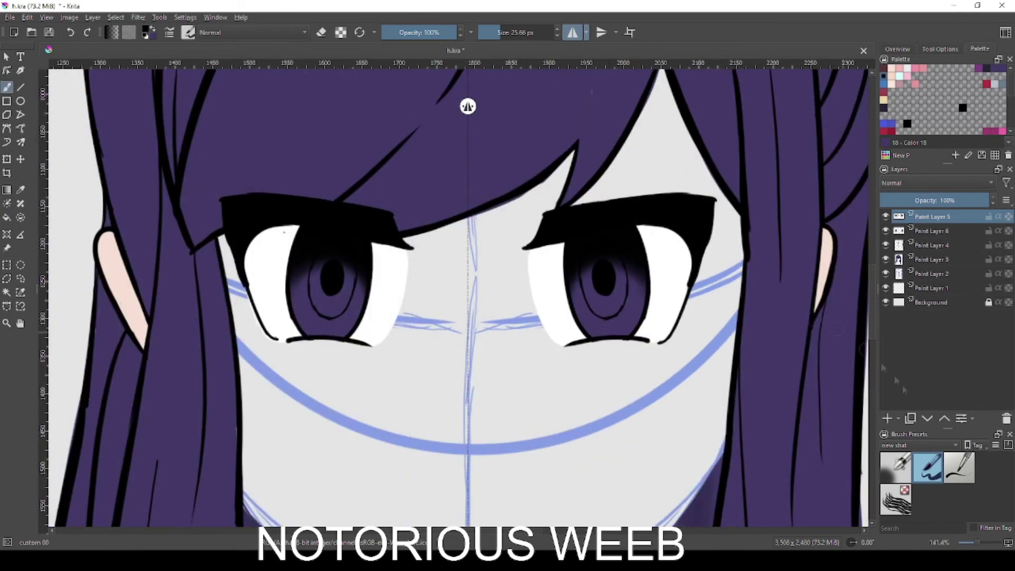
# - Draw small pointed black lash strands rising from the top edge of the mirrored upper lashes with the line brush
pyautogui.press('/')
pyautogui.scroll(2, 237, 292)
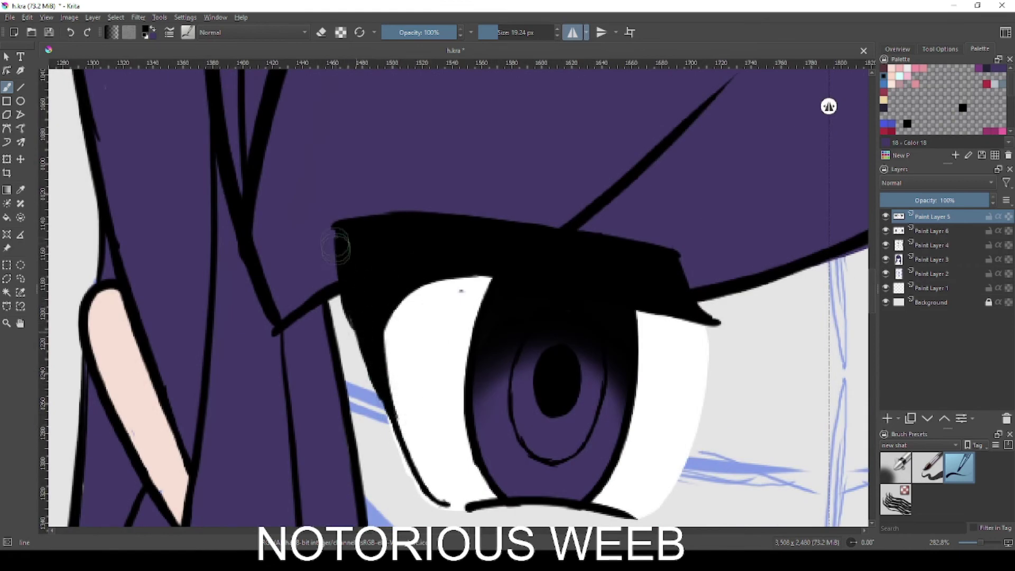
pyautogui.moveTo(455, 217); pyautogui.dragTo(364, 191)
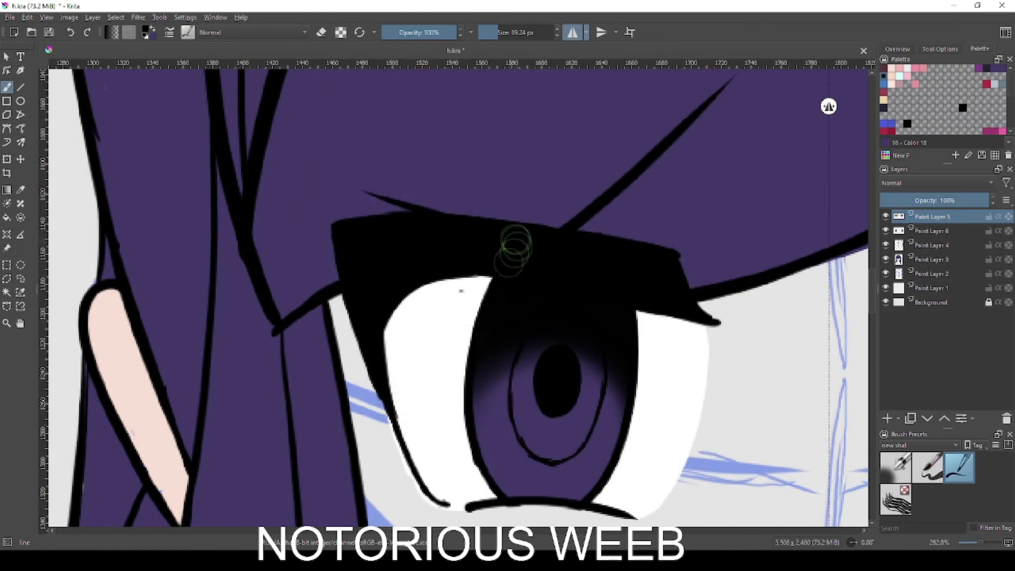
pyautogui.moveTo(479, 218)
pyautogui.mouseDown()
pyautogui.moveTo(444, 179)
pyautogui.moveTo(463, 188)
pyautogui.mouseUp()
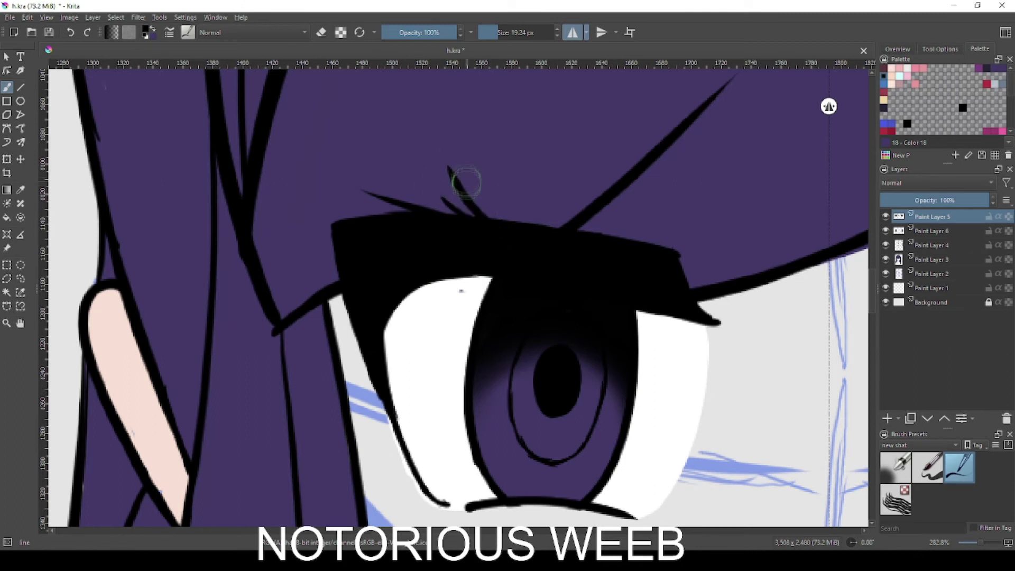
pyautogui.moveTo(482, 226); pyautogui.dragTo(463, 189)
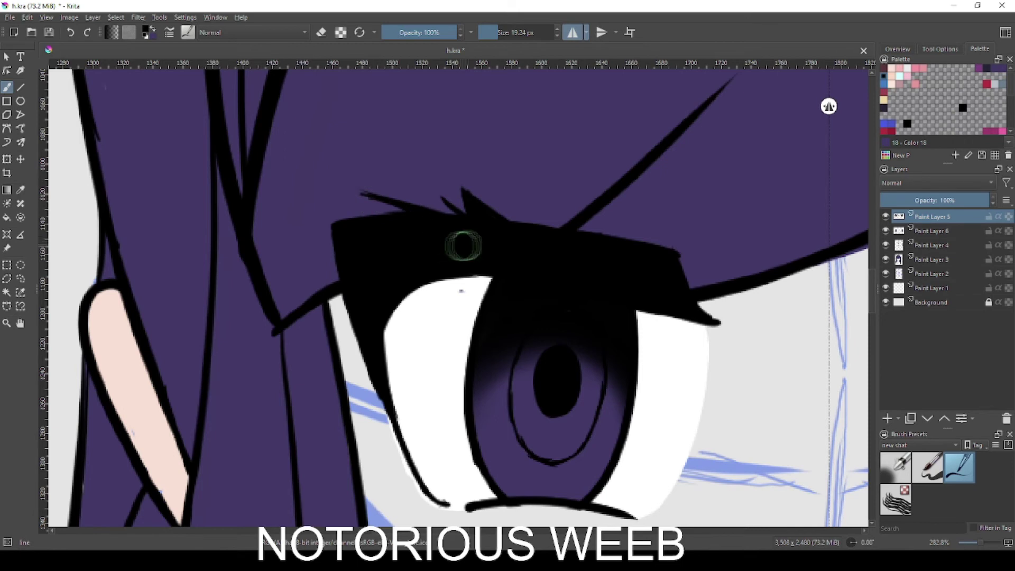
# - Erase along the top edge of the upper lashes so they slope down toward the inner eye corners
pyautogui.press('e')
pyautogui.hotkey('ctrl', 'z')
pyautogui.moveTo(592, 225)
pyautogui.mouseDown()
pyautogui.moveTo(679, 245)
pyautogui.moveTo(697, 260)
pyautogui.mouseUp()
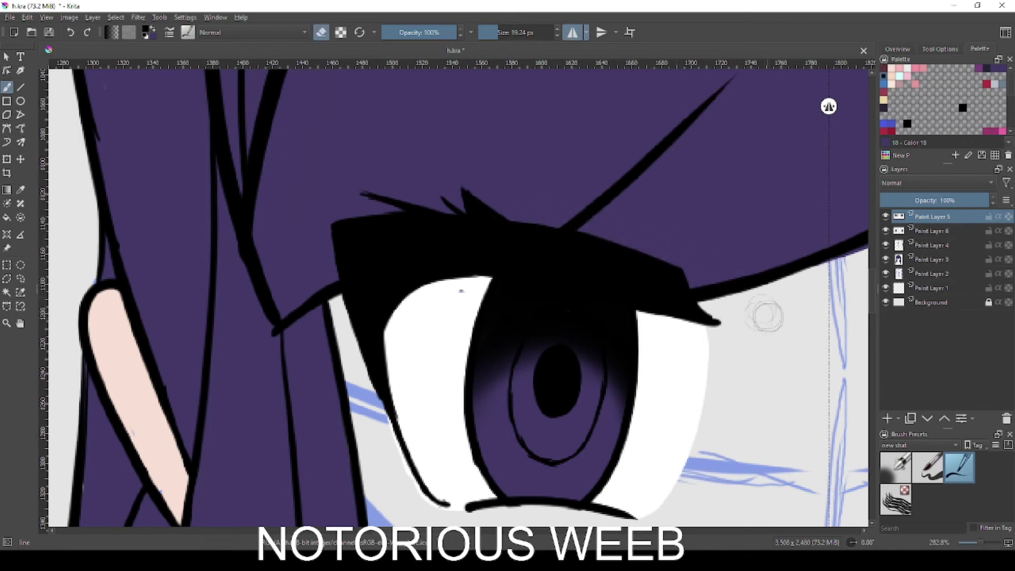
pyautogui.hotkey('ctrl', 'z')
pyautogui.moveTo(545, 214)
pyautogui.mouseDown()
pyautogui.moveTo(672, 266)
pyautogui.moveTo(527, 218)
pyautogui.moveTo(643, 250)
pyautogui.moveTo(698, 279)
pyautogui.moveTo(688, 291)
pyautogui.moveTo(727, 318)
pyautogui.mouseUp()
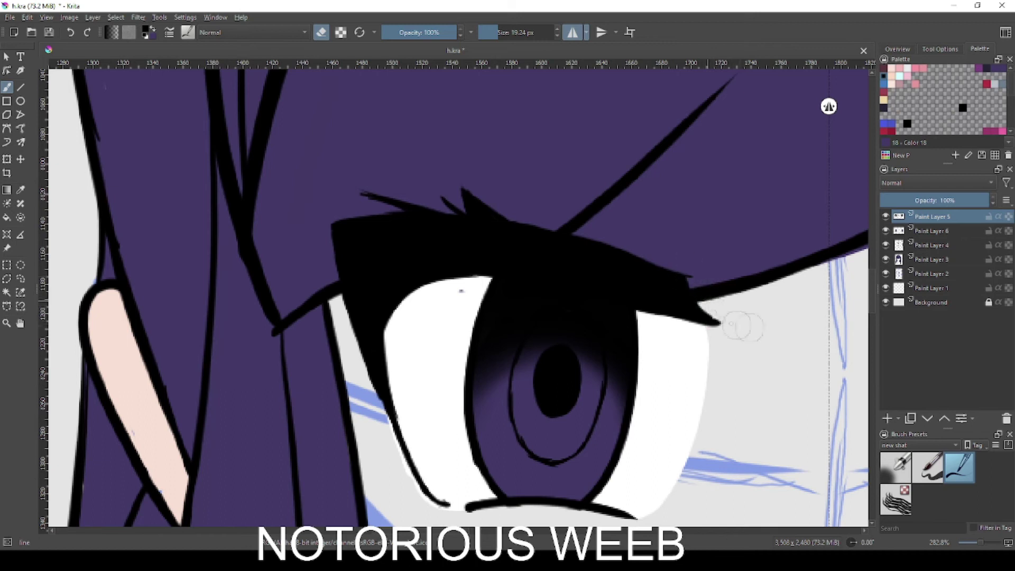
pyautogui.press('e')
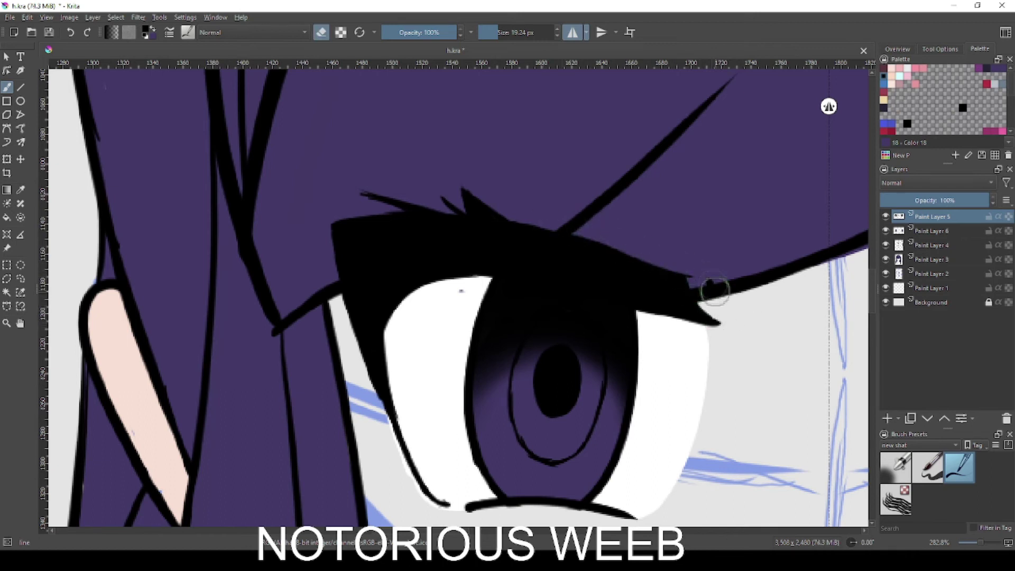
# - Toggle the two eye layers' visibility to check their contents and lock the transparency of Paint Layer 5
pyautogui.scroll(-4, 672, 312)
pyautogui.moveTo(675, 334); pyautogui.dragTo(458, 379)
pyautogui.scroll(2, 542, 352)
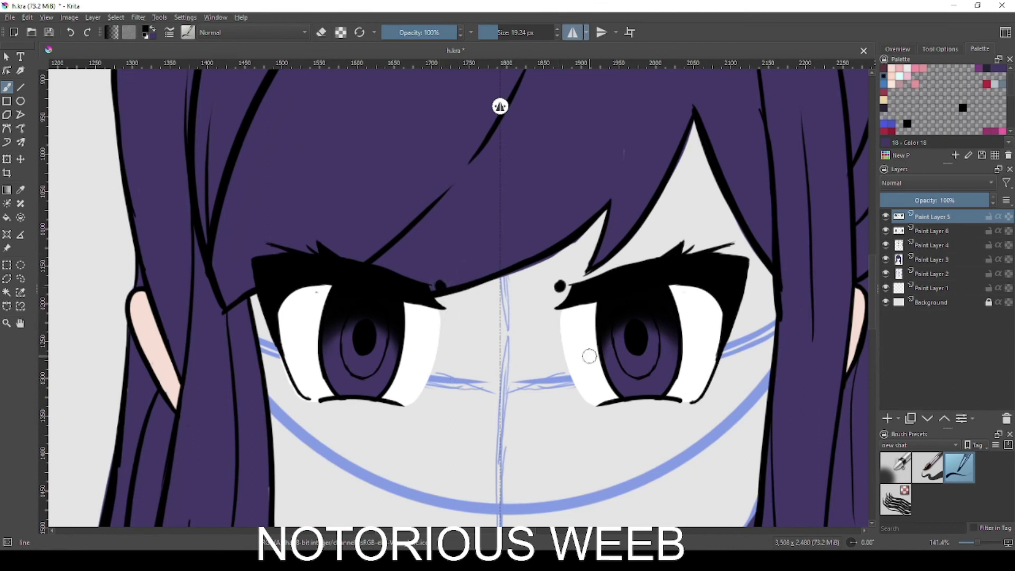
pyautogui.scroll(1, 605, 385)
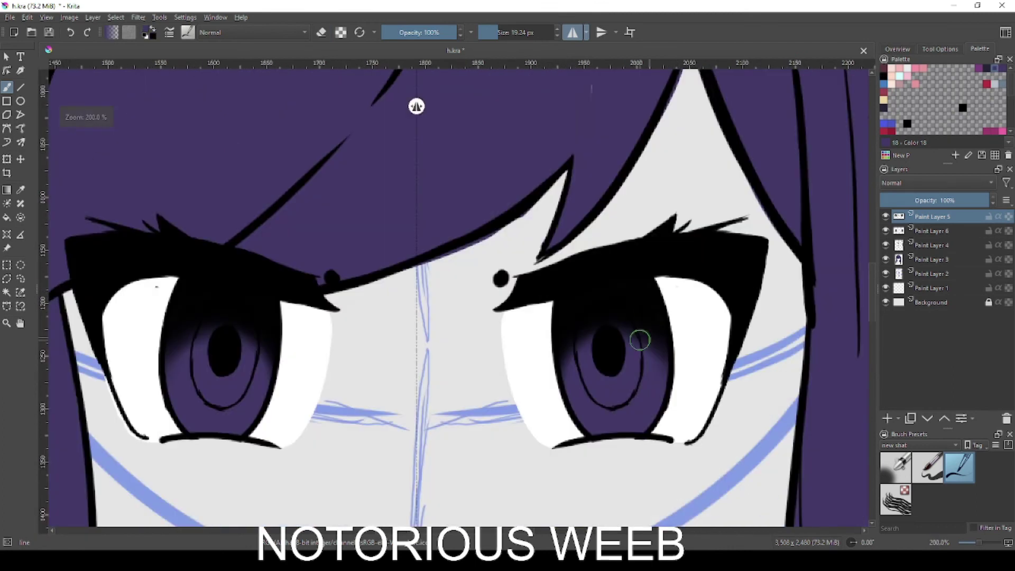
pyautogui.click(886, 232)
pyautogui.click(886, 232)
pyautogui.click(886, 217)
pyautogui.click(886, 217)
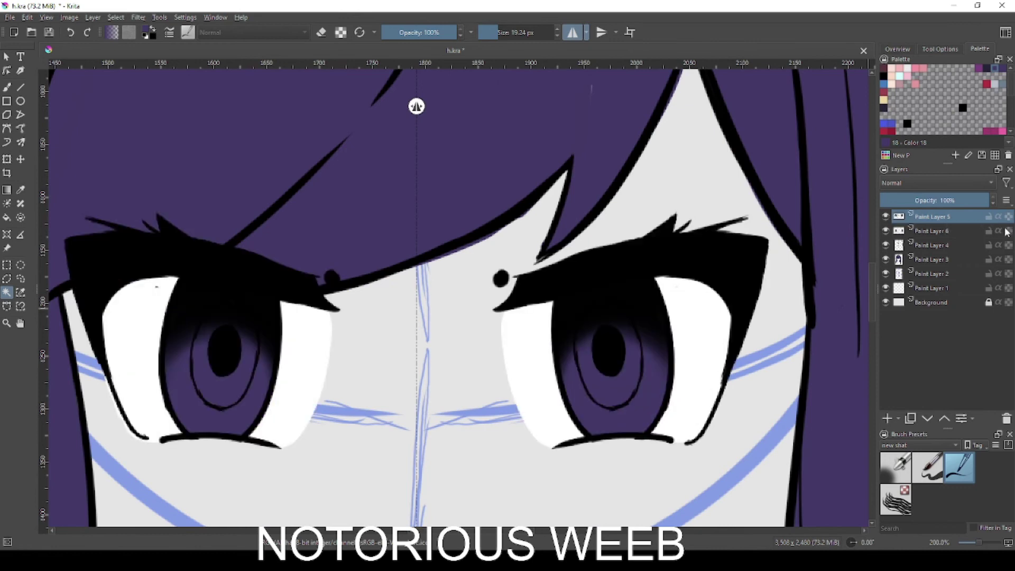
pyautogui.click(1009, 217)
# - Try recolouring the black pupils and inner iris rings of the mirrored eyes with a dark greyish purple brush
pyautogui.scroll(1, 635, 389)
pyautogui.press('b')
pyautogui.rightClick(560, 287)
pyautogui.rightClick(590, 295)
pyautogui.rightClick(631, 287)
pyautogui.rightClick(641, 284)
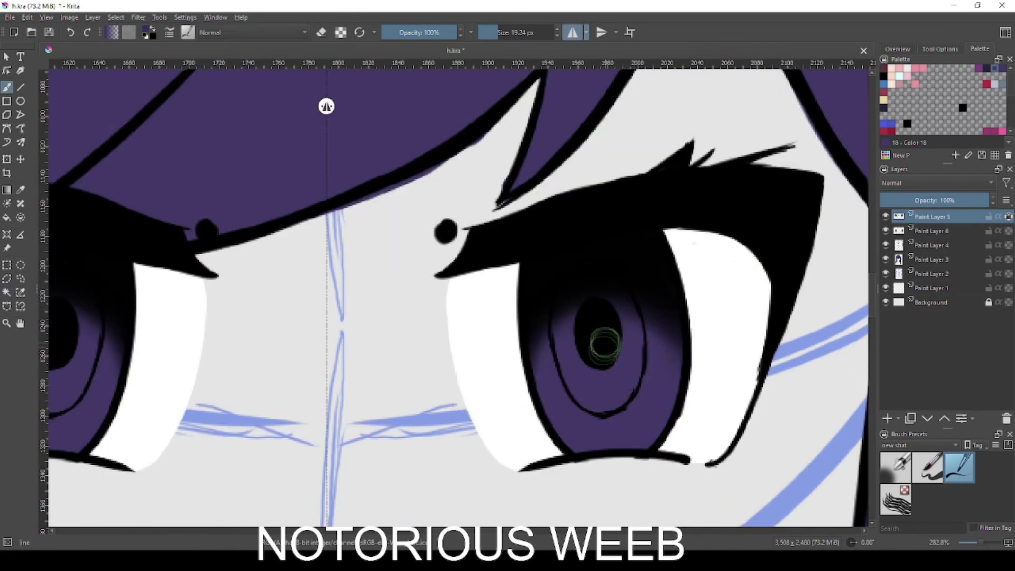
pyautogui.rightClick(650, 365)
pyautogui.moveTo(657, 354); pyautogui.dragTo(663, 354)
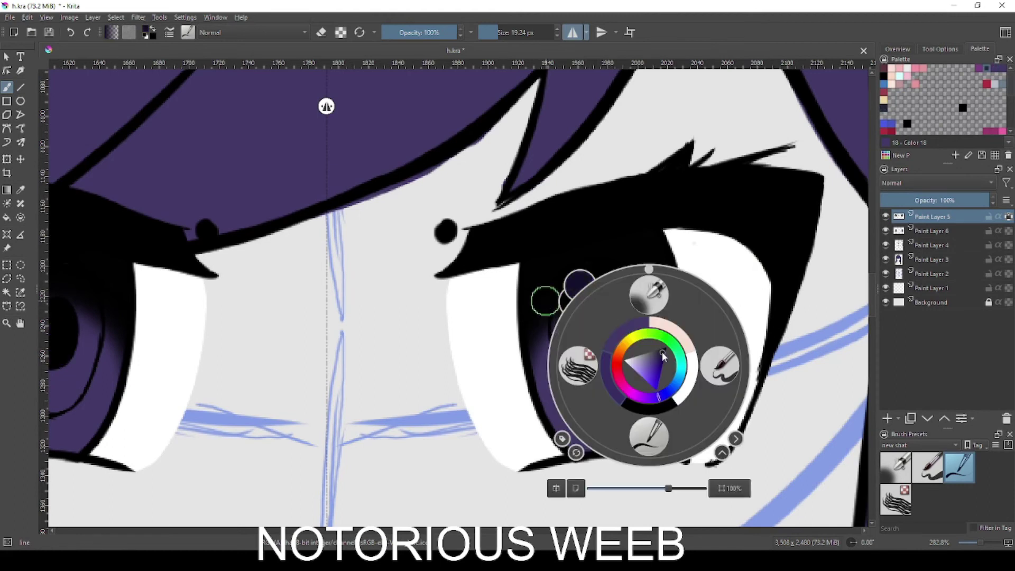
pyautogui.rightClick(545, 300)
pyautogui.rightClick(537, 303)
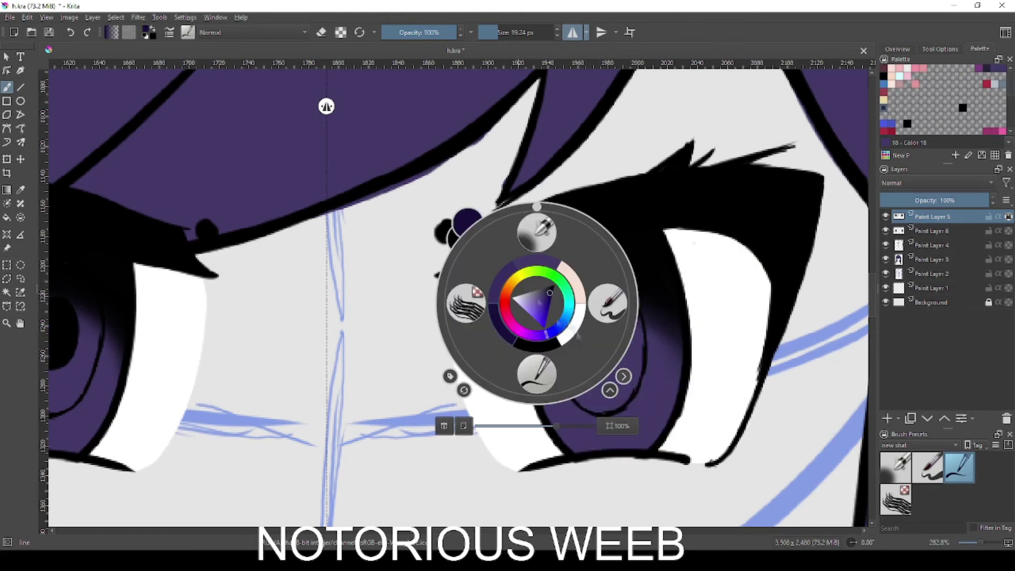
pyautogui.click(656, 279)
pyautogui.moveTo(592, 325); pyautogui.dragTo(604, 354)
pyautogui.moveTo(553, 331); pyautogui.dragTo(600, 386)
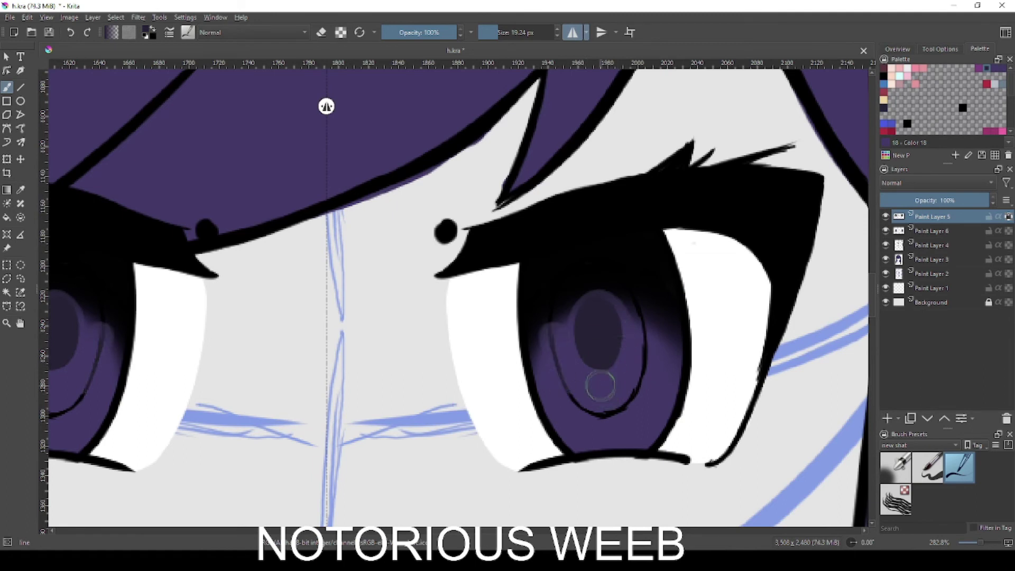
pyautogui.hotkey('ctrl', 'z')
pyautogui.hotkey('ctrl', 'z')
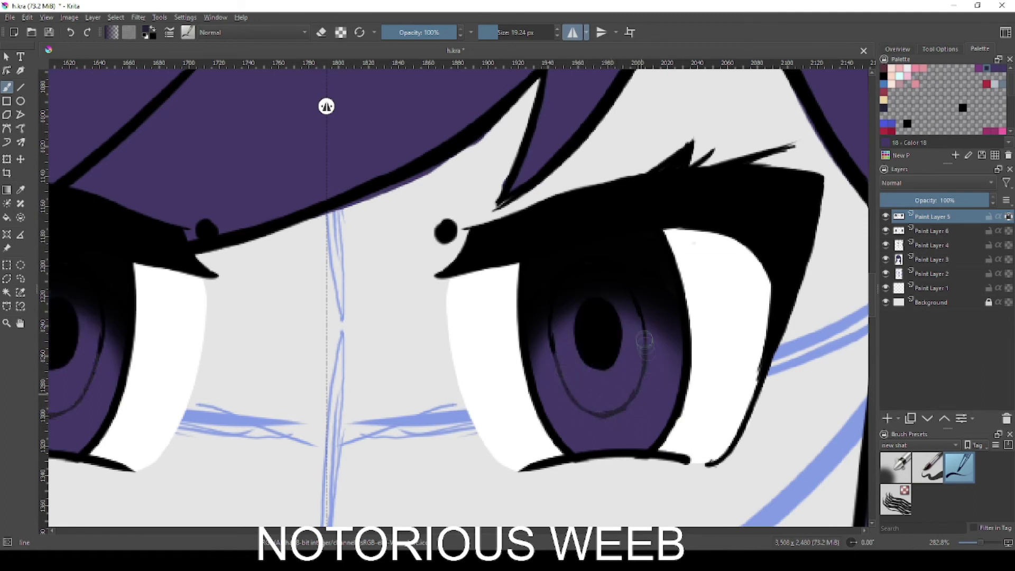
# - Try other dark purple shades over the mirrored pupils and undo the strokes
pyautogui.moveTo(607, 351); pyautogui.dragTo(611, 339)
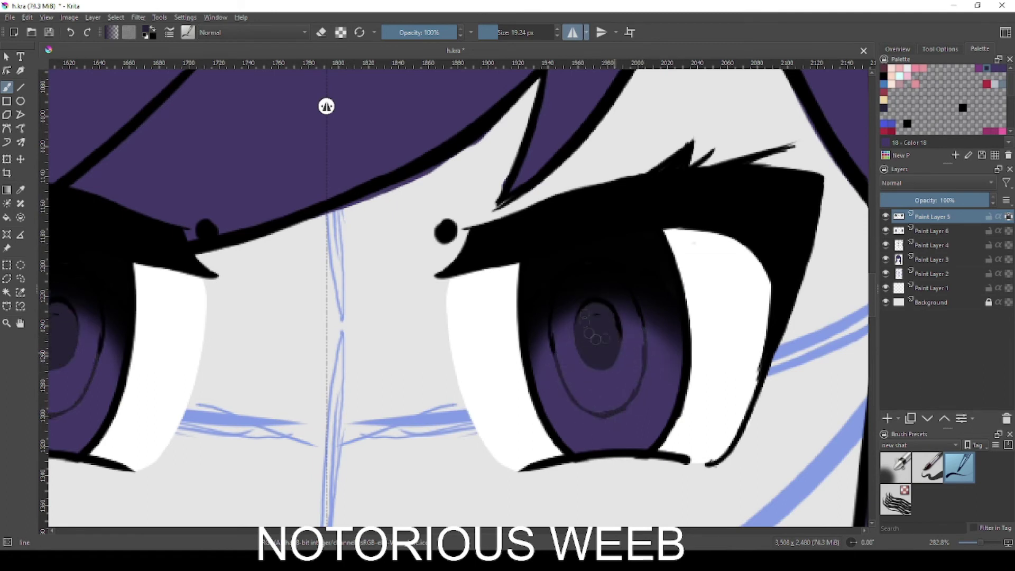
pyautogui.scroll(1, 624, 398)
pyautogui.hotkey('ctrl', 'z')
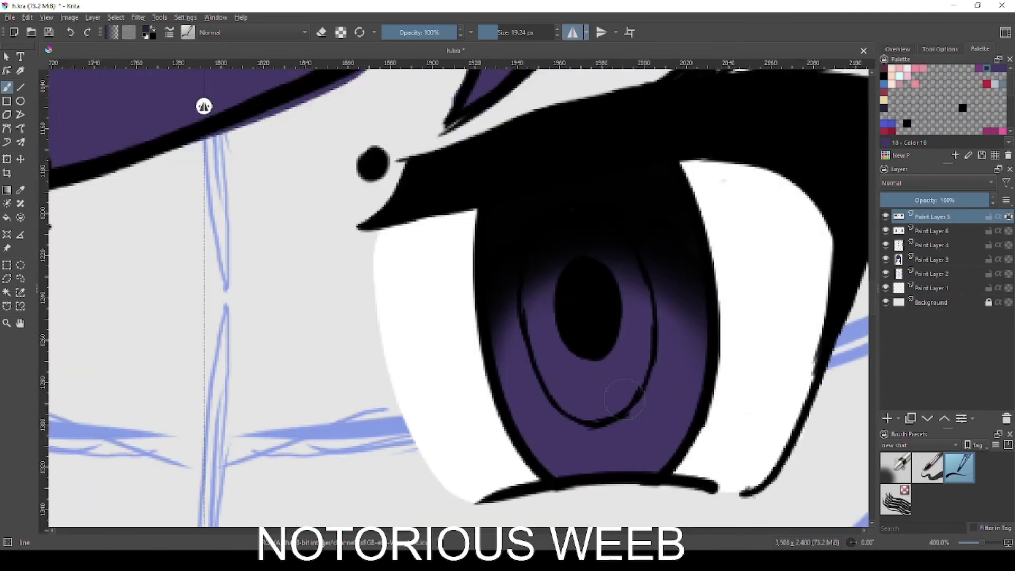
pyautogui.rightClick(589, 338)
pyautogui.click(689, 243)
pyautogui.moveTo(590, 362); pyautogui.dragTo(618, 397)
pyautogui.hotkey('ctrl', 'z')
# - Pick a very dark navy colour and paint over the black pupils of both mirrored eyes
pyautogui.rightClick(600, 335)
pyautogui.click(619, 299)
pyautogui.moveTo(591, 344)
pyautogui.mouseDown()
pyautogui.moveTo(587, 273)
pyautogui.moveTo(594, 333)
pyautogui.moveTo(588, 291)
pyautogui.moveTo(592, 309)
pyautogui.moveTo(566, 288)
pyautogui.moveTo(623, 363)
pyautogui.mouseUp()
pyautogui.rightClick(587, 334)
pyautogui.click(603, 322)
pyautogui.click(714, 357)
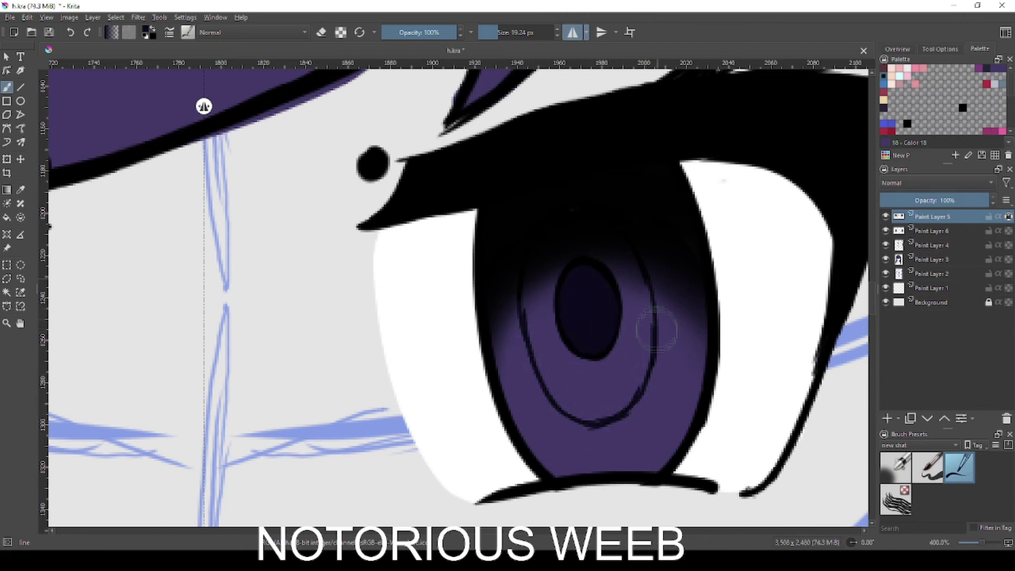
pyautogui.scroll(-4, 592, 320)
pyautogui.scroll(4, 593, 321)
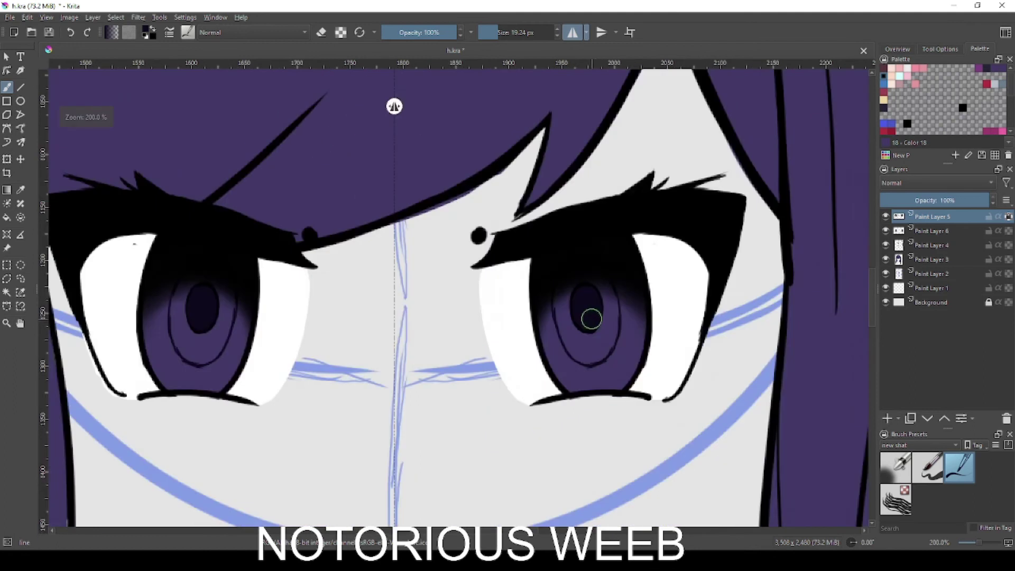
# - Switch the brush colour to white and turn off horizontal mirroring
pyautogui.rightClick(540, 311)
pyautogui.click(569, 343)
pyautogui.click(417, 32)
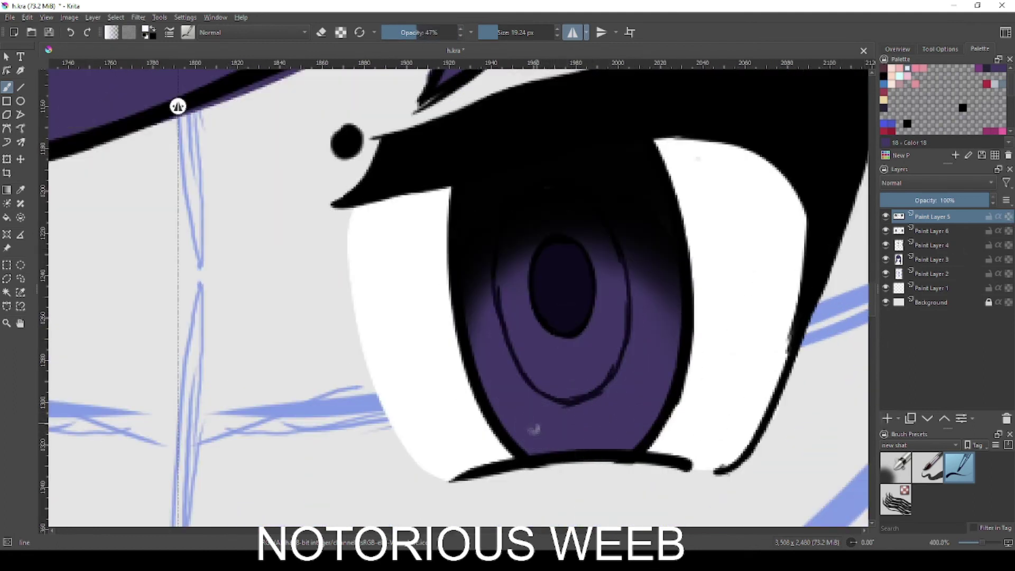
pyautogui.hotkey('ctrl', 'z')
pyautogui.click(573, 34)
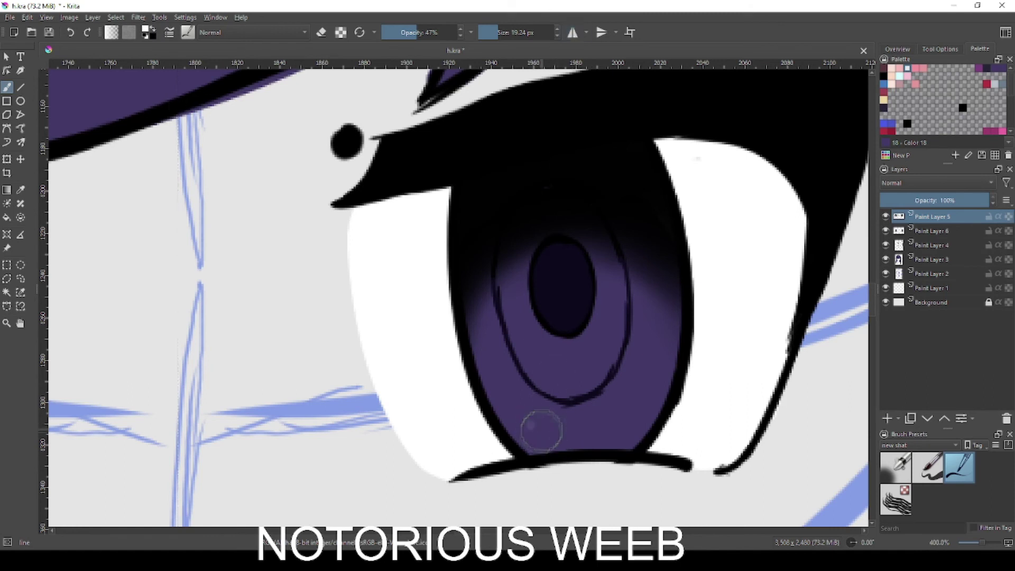
# - Paint translucent white dots and curved highlights low in the right-hand iris, with fainter 22% opacity ones inside its ring
pyautogui.click(412, 33)
pyautogui.click(531, 431)
pyautogui.moveTo(573, 439); pyautogui.dragTo(635, 416)
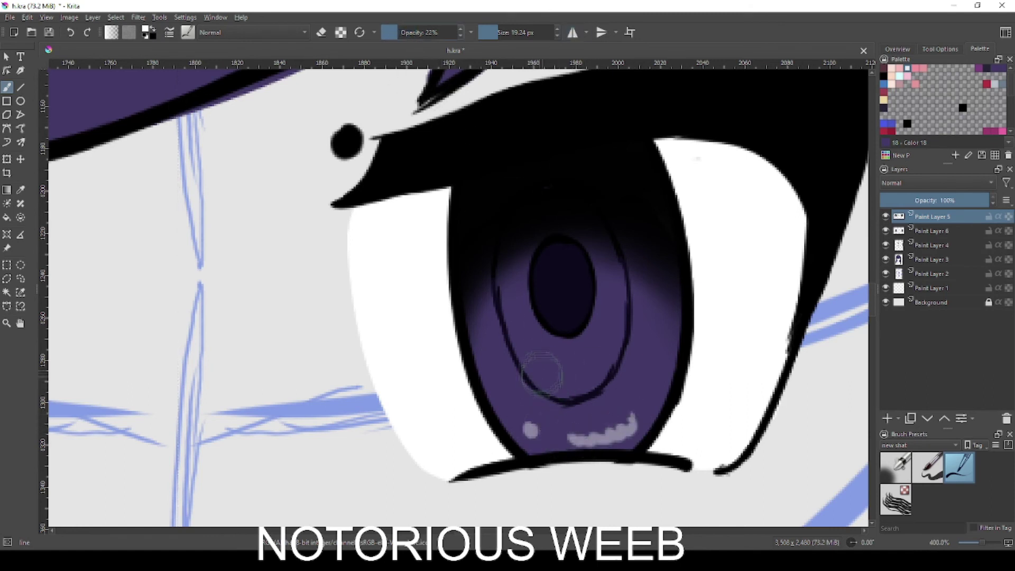
pyautogui.moveTo(595, 368); pyautogui.dragTo(576, 380)
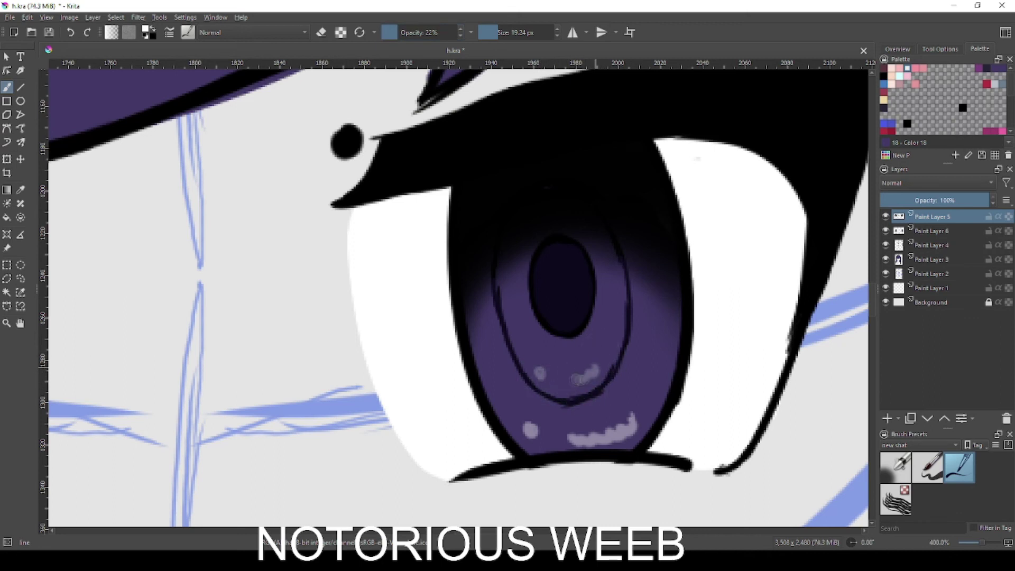
# - Paint matching white highlights in the left-hand iris, at 22% opacity inside the ring and 40% opacity below it
pyautogui.moveTo(430, 368); pyautogui.dragTo(859, 365)
pyautogui.click(240, 371)
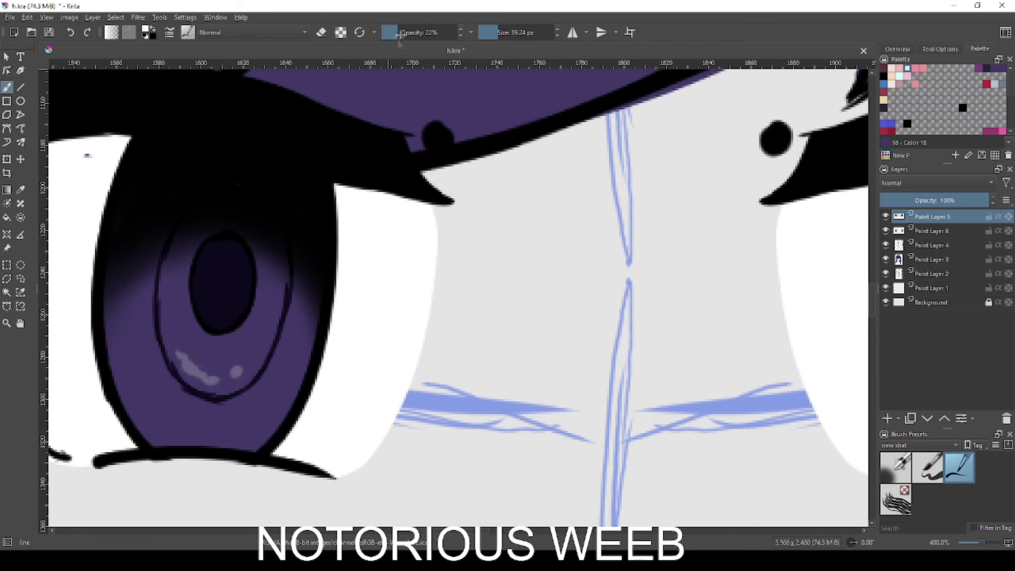
pyautogui.hotkey('ctrl', 'z')
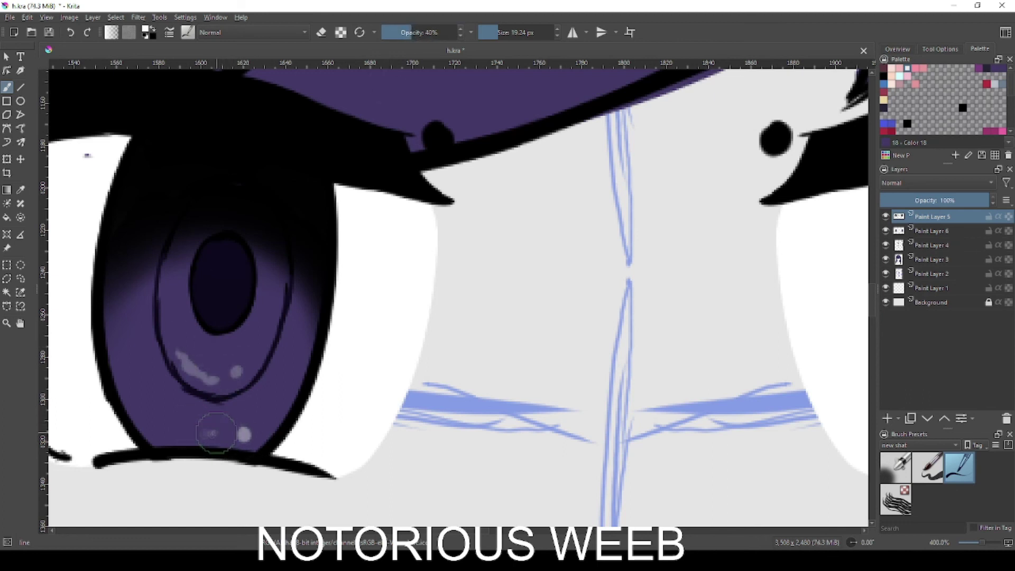
pyautogui.moveTo(146, 410)
pyautogui.mouseDown()
pyautogui.moveTo(205, 439)
pyautogui.moveTo(147, 427)
pyautogui.moveTo(222, 436)
pyautogui.mouseUp()
pyautogui.hotkey('ctrl', 'z')
pyautogui.hotkey('ctrl', 'z')
pyautogui.hotkey('ctrl', 'z')
pyautogui.moveTo(163, 425); pyautogui.dragTo(222, 432)
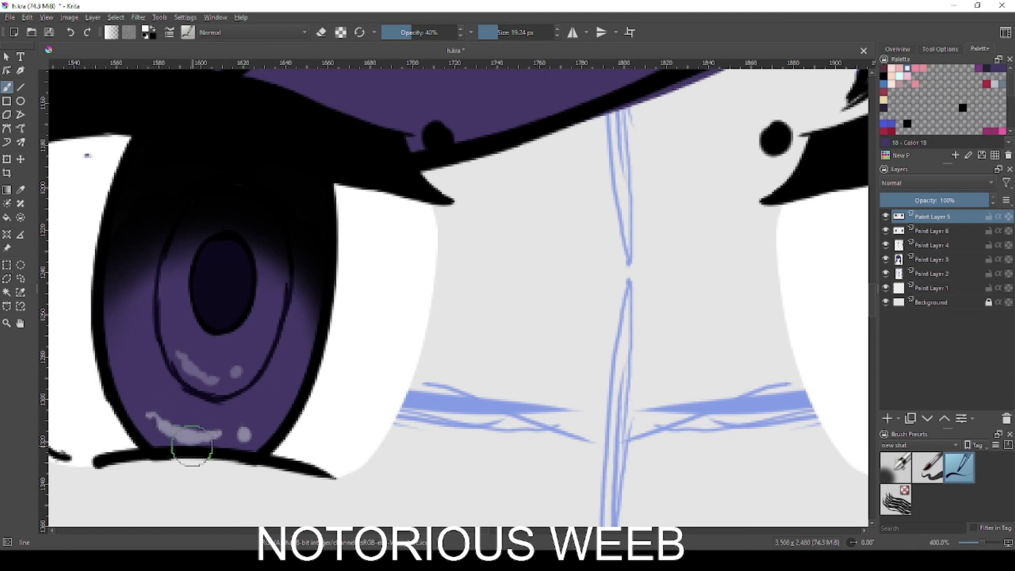
# - Add a new paint layer and paint a 40% opacity white oval and small dot over the right-hand iris's upper part
pyautogui.scroll(-1, 191, 446)
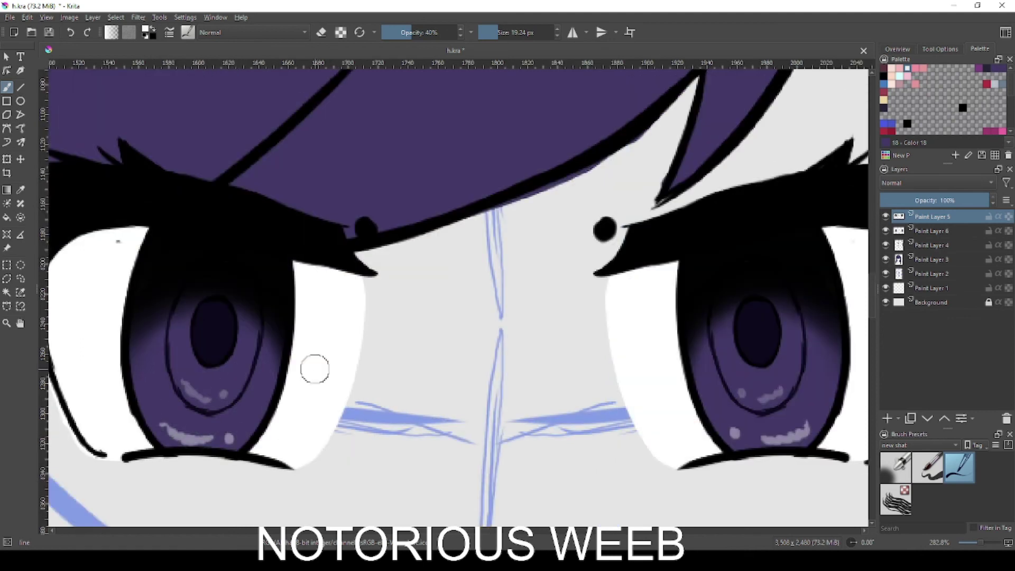
pyautogui.click(887, 419)
pyautogui.scroll(1, 736, 274)
pyautogui.moveTo(599, 269); pyautogui.dragTo(347, 240)
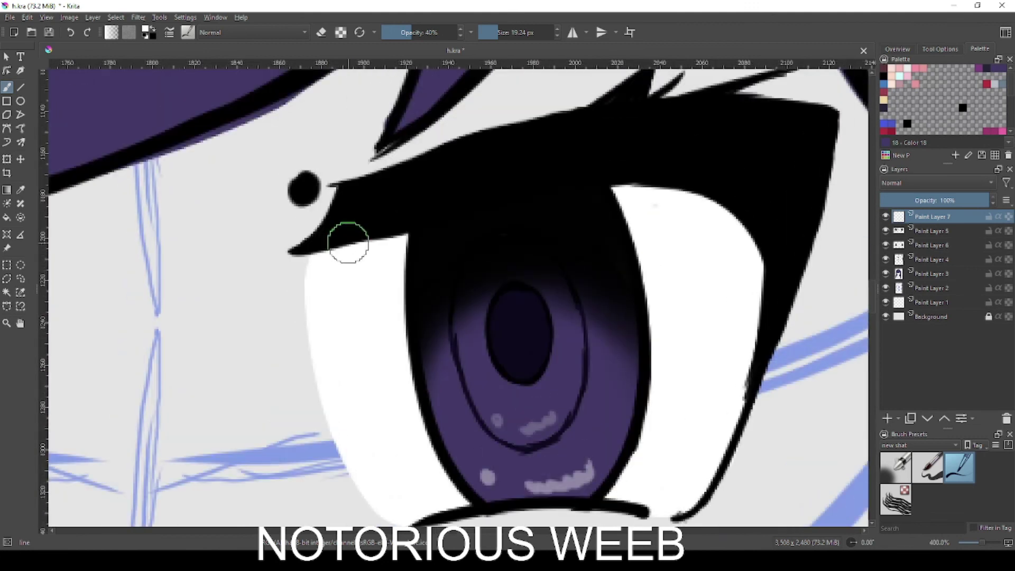
pyautogui.moveTo(443, 266)
pyautogui.mouseDown()
pyautogui.moveTo(436, 288)
pyautogui.moveTo(445, 291)
pyautogui.moveTo(461, 259)
pyautogui.mouseUp()
pyautogui.hotkey('ctrl', 'z')
pyautogui.hotkey('ctrl', 'z')
pyautogui.click(504, 270)
pyautogui.scroll(-1, 591, 291)
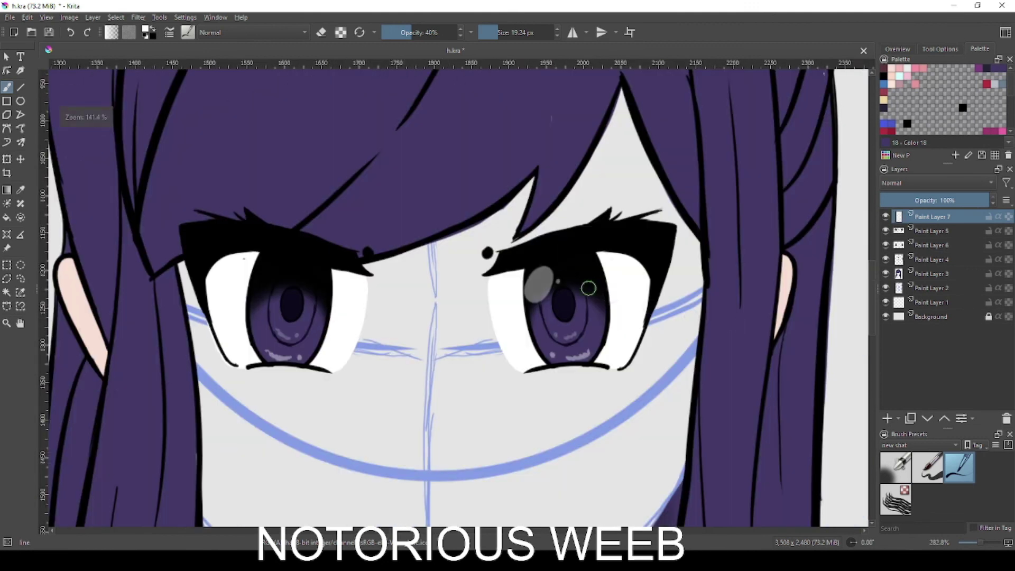
# - Paint a matching translucent white oval and small dot over the upper part of the left-hand iris
pyautogui.scroll(2, 272, 306)
pyautogui.moveTo(251, 238)
pyautogui.mouseDown()
pyautogui.moveTo(223, 275)
pyautogui.moveTo(241, 264)
pyautogui.moveTo(223, 263)
pyautogui.mouseUp()
pyautogui.click(264, 272)
pyautogui.hotkey('ctrl', 'z')
pyautogui.hotkey('ctrl', 'z')
pyautogui.hotkey('ctrl', 'z')
pyautogui.click(270, 271)
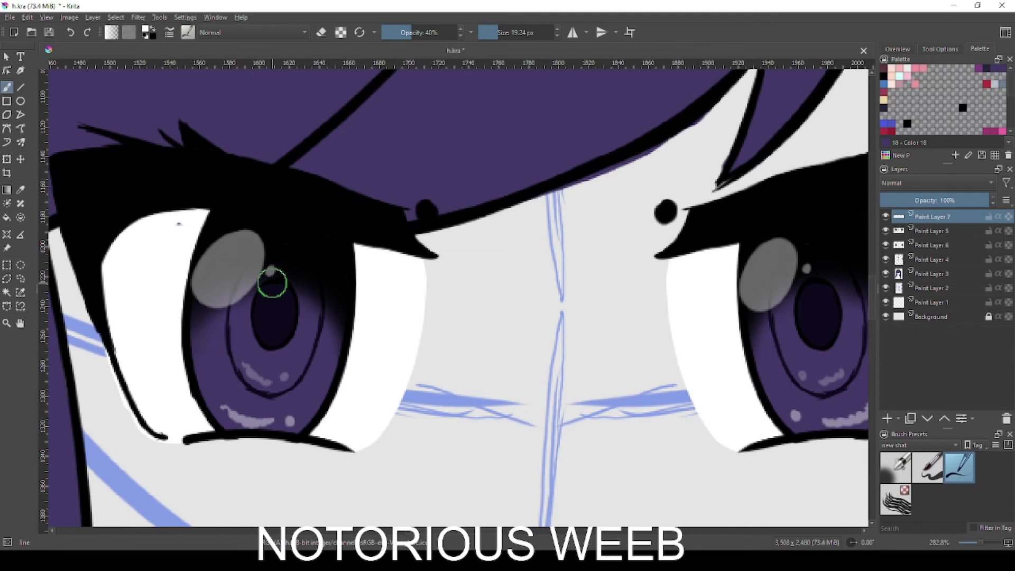
pyautogui.scroll(-2, 271, 284)
pyautogui.scroll(2, 302, 325)
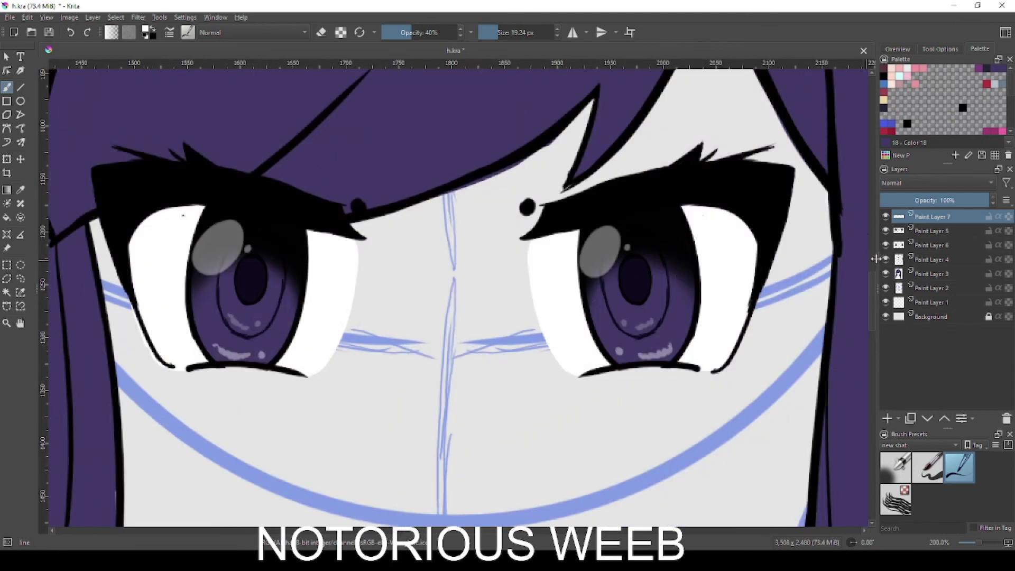
# - Set the brush opacity to 100% and undo the test highlight strokes
pyautogui.moveTo(352, 291)
pyautogui.mouseDown()
pyautogui.moveTo(368, 317)
pyautogui.moveTo(353, 295)
pyautogui.moveTo(361, 301)
pyautogui.moveTo(346, 321)
pyautogui.mouseUp()
pyautogui.hotkey('ctrl', 'z')
pyautogui.press('x')
pyautogui.hotkey('ctrl', 'z')
pyautogui.click(454, 32)
pyautogui.hotkey('ctrl', 'z')
# - Try adding solid white highlight blobs at the side and lower edge of both irises and check them in the overview
pyautogui.moveTo(506, 391); pyautogui.dragTo(500, 388)
pyautogui.moveTo(571, 392); pyautogui.dragTo(340, 382)
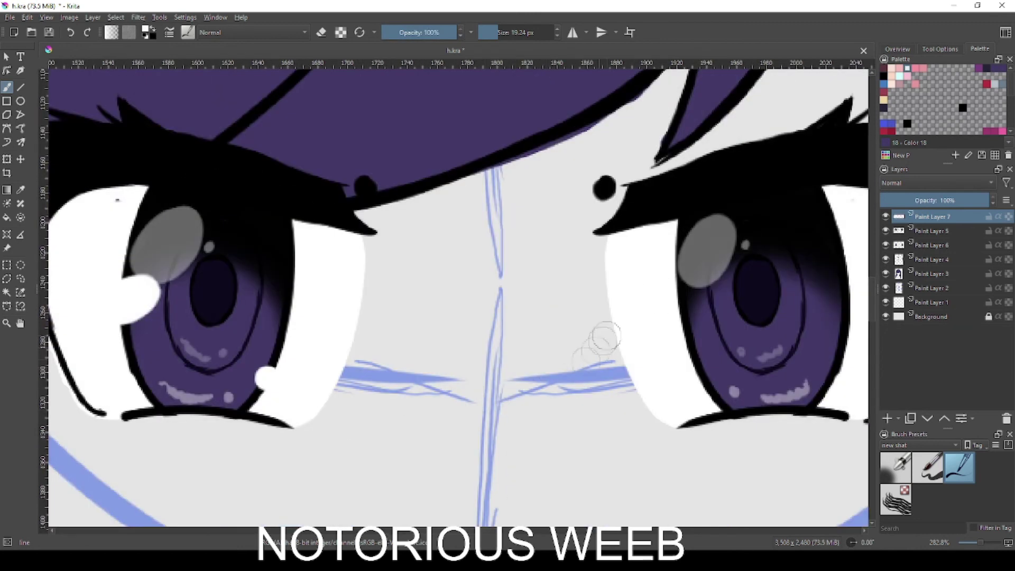
pyautogui.click(897, 49)
pyautogui.scroll(-2, 773, 211)
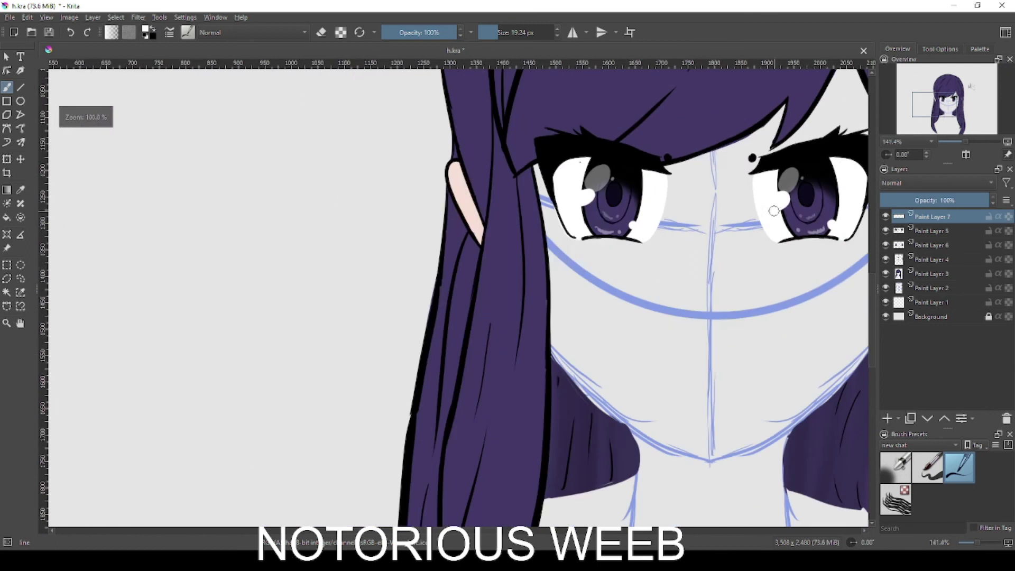
pyautogui.scroll(-2, 773, 211)
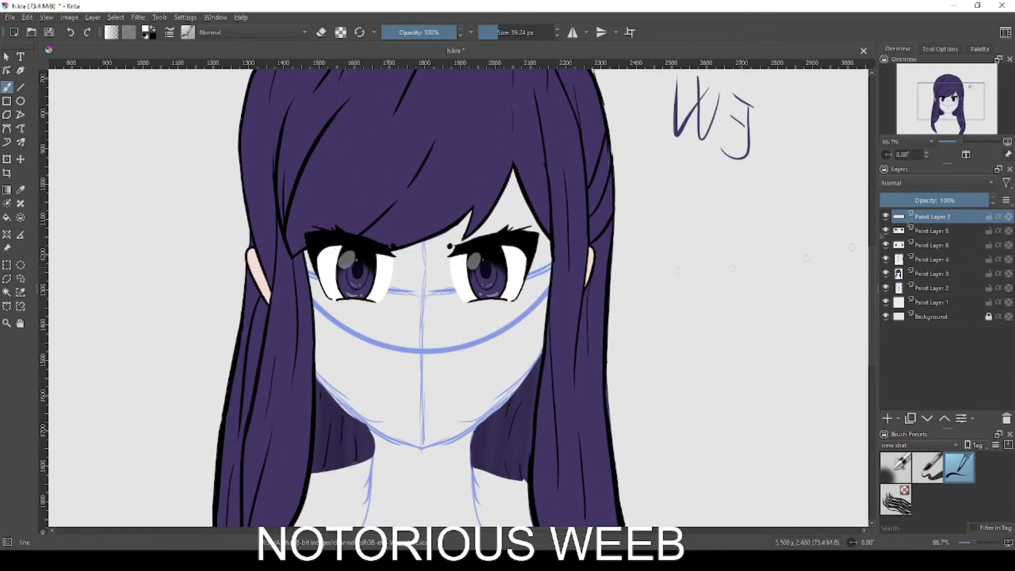
# - Move the hair layers, Paint Layer 3 and Paint Layer 4, above all the eye layers in the layer stack
pyautogui.moveTo(920, 247)
pyautogui.mouseDown()
pyautogui.moveTo(924, 263)
pyautogui.moveTo(929, 246)
pyautogui.moveTo(918, 245)
pyautogui.mouseUp()
pyautogui.click(934, 228)
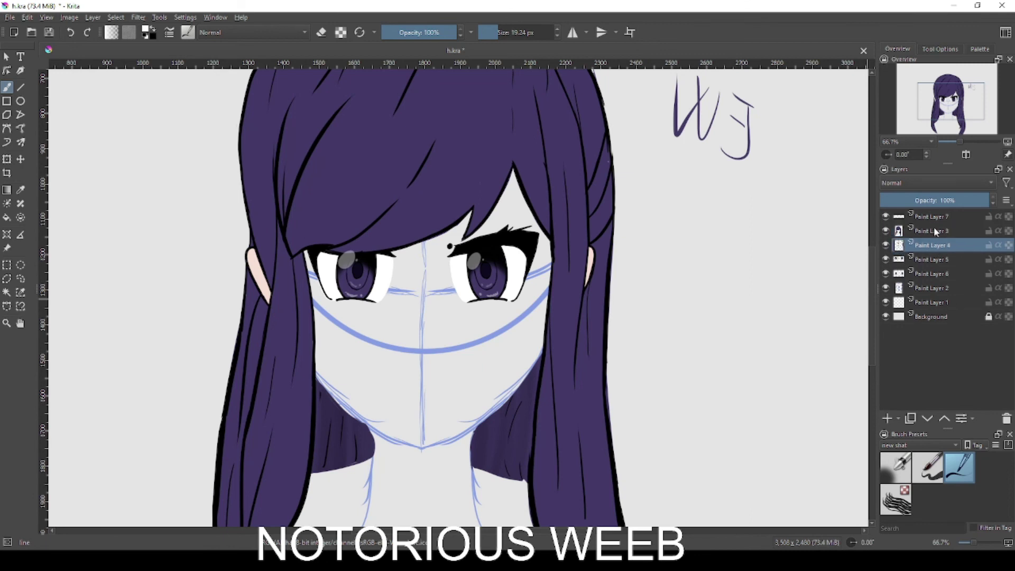
pyautogui.moveTo(934, 221); pyautogui.dragTo(931, 252)
pyautogui.click(935, 230)
# - Sample the ear's skin colour and paint the face, neck and shoulders on Paint Layer 2 with a large brush
pyautogui.click(918, 274)
pyautogui.click(902, 289)
pyautogui.keyDown('ctrl'); pyautogui.click(262, 270); pyautogui.keyUp('ctrl')
pyautogui.moveTo(426, 318)
pyautogui.mouseDown()
pyautogui.moveTo(440, 267)
pyautogui.moveTo(456, 286)
pyautogui.mouseUp()
pyautogui.moveTo(444, 227)
pyautogui.mouseDown()
pyautogui.moveTo(426, 296)
pyautogui.moveTo(369, 318)
pyautogui.moveTo(455, 418)
pyautogui.moveTo(460, 333)
pyautogui.mouseUp()
pyautogui.moveTo(371, 344); pyautogui.dragTo(320, 505)
pyautogui.moveTo(449, 281); pyautogui.dragTo(398, 496)
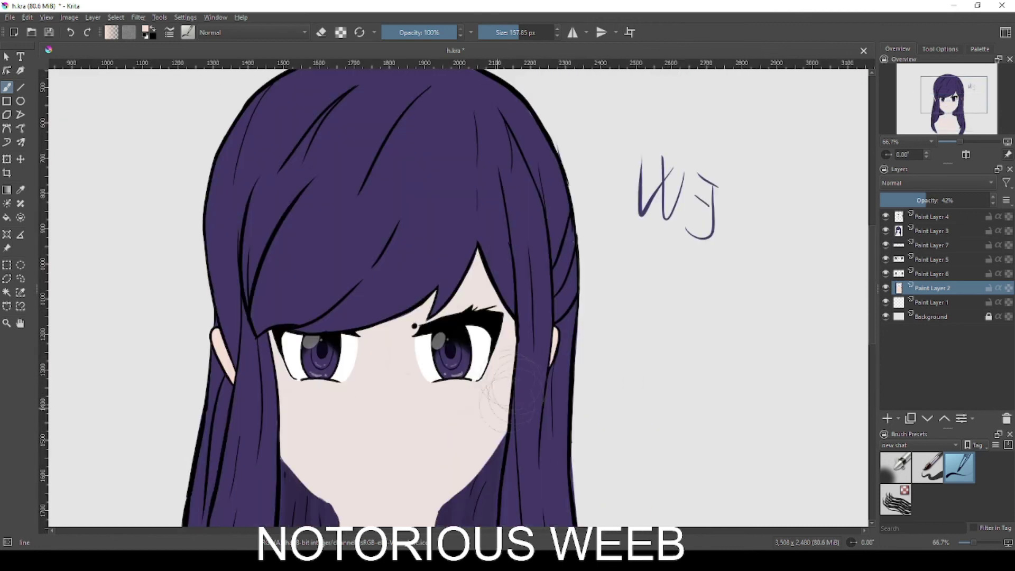
pyautogui.moveTo(440, 466); pyautogui.dragTo(479, 372)
# - Erase the stray black dot beside the right-hand eye's inner corner on Paint Layer 5
pyautogui.click(909, 245)
pyautogui.click(887, 260)
pyautogui.click(887, 259)
pyautogui.press('e')
pyautogui.click(906, 259)
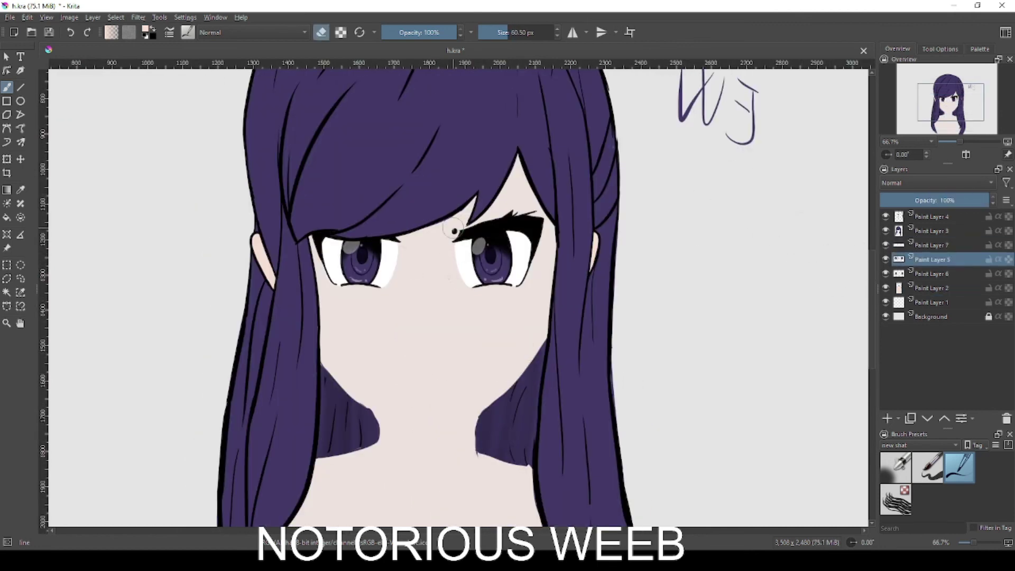
pyautogui.scroll(-2, 418, 347)
pyautogui.scroll(2, 442, 317)
pyautogui.moveTo(407, 235); pyautogui.dragTo(503, 297)
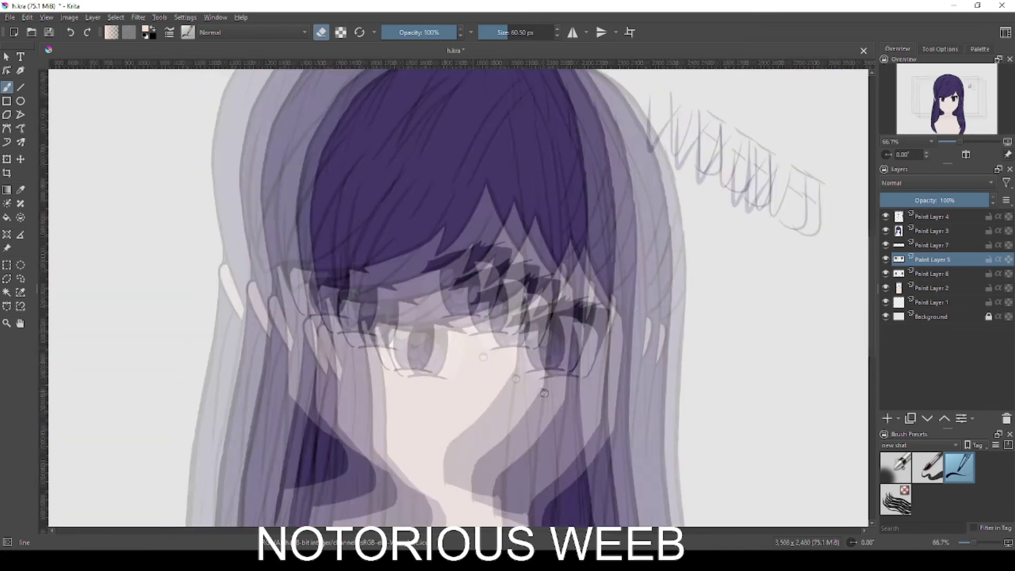
pyautogui.scroll(2, 505, 299)
pyautogui.scroll(-2, 533, 229)
# - Write 1.5/12 freehand in magenta on the empty background to the left of the hair
pyautogui.rightClick(241, 197)
pyautogui.click(216, 220)
pyautogui.click(224, 214)
pyautogui.click(105, 270)
pyautogui.moveTo(96, 270); pyautogui.dragTo(121, 290)
pyautogui.click(140, 283)
pyautogui.moveTo(162, 257); pyautogui.dragTo(162, 277)
pyautogui.moveTo(163, 199); pyautogui.dragTo(170, 271)
pyautogui.moveTo(207, 152)
pyautogui.mouseDown()
pyautogui.moveTo(195, 267)
pyautogui.moveTo(234, 233)
pyautogui.mouseUp()
pyautogui.moveTo(241, 170); pyautogui.dragTo(281, 218)
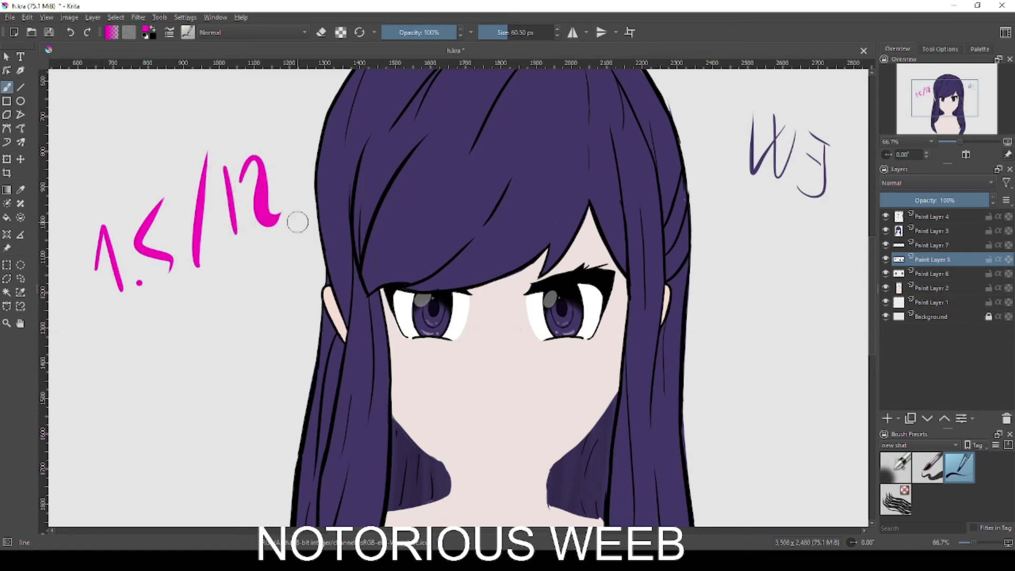